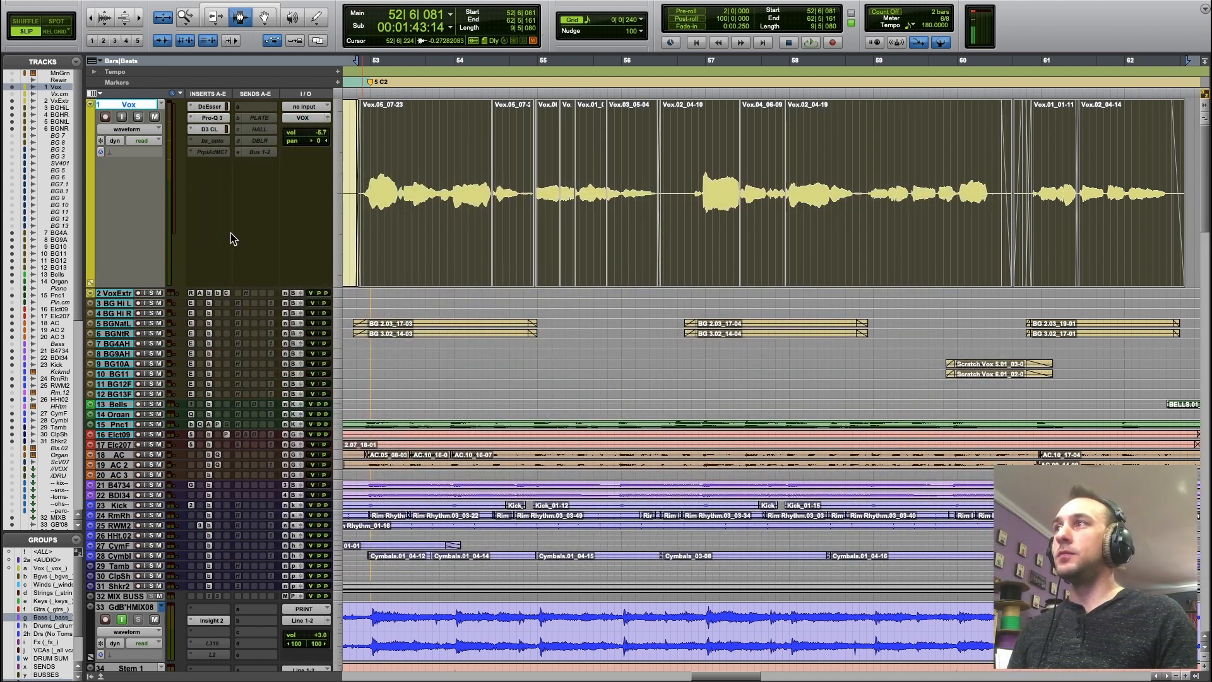
Play back the selected song section from bar 52 and stop playback.
{"action": "key", "text": "space"}
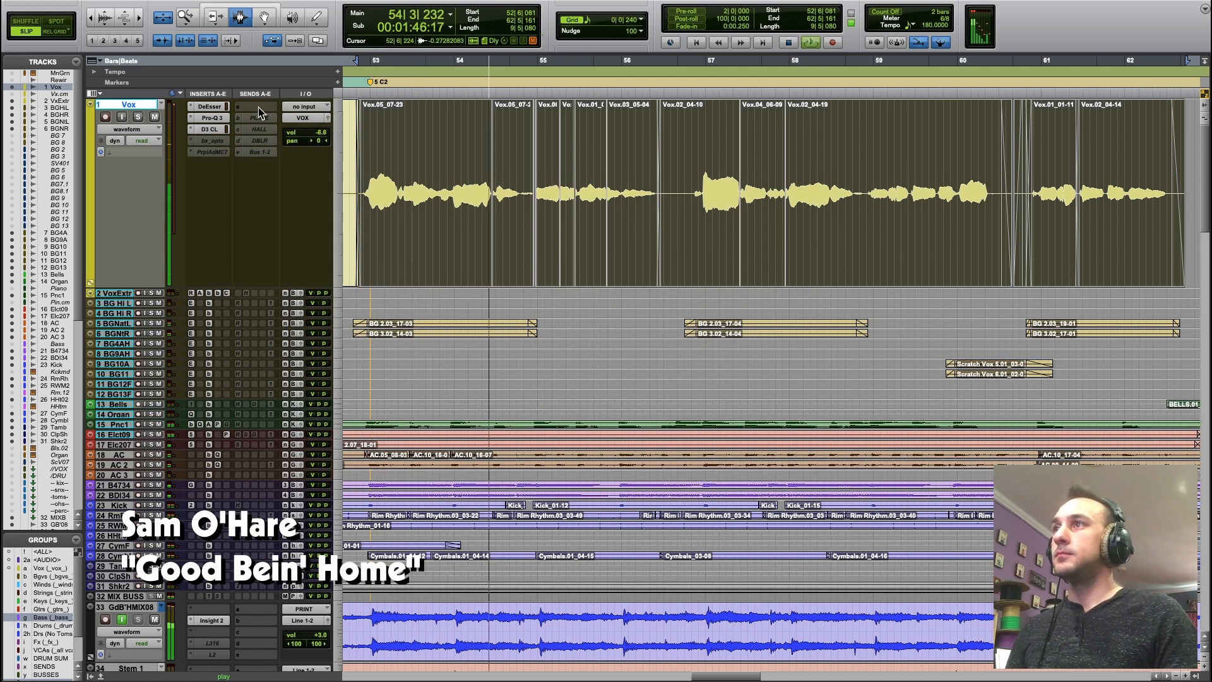
{"action": "key", "text": "space"}
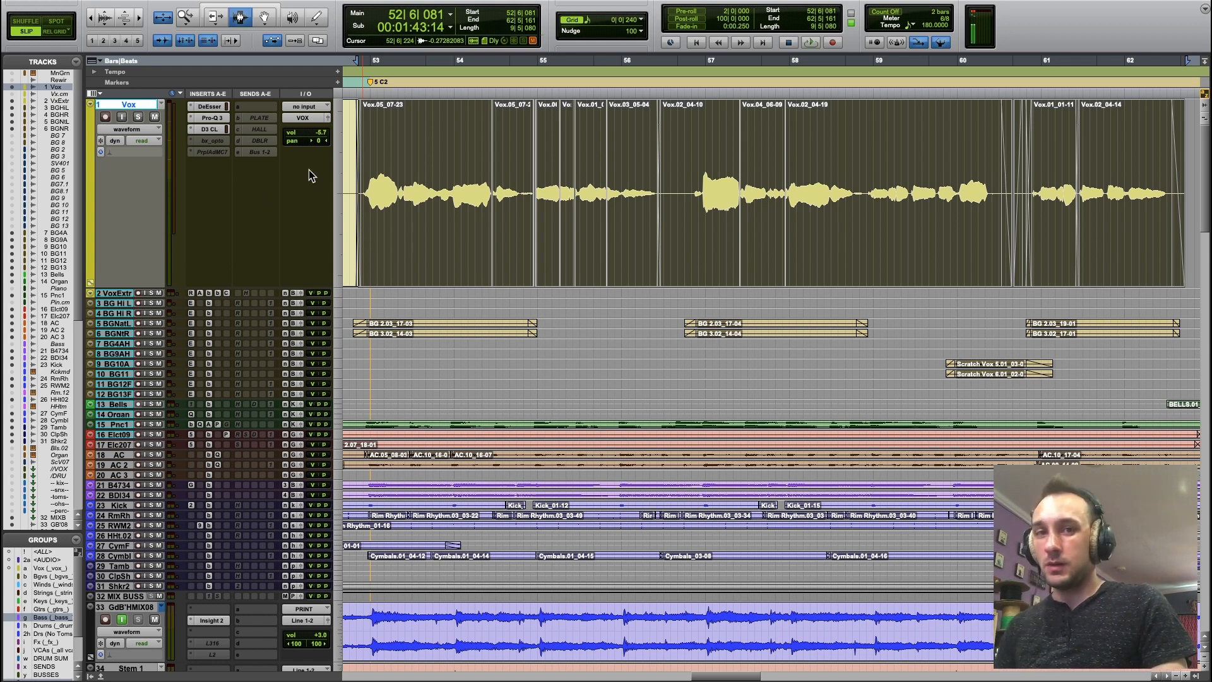
Create one new stereo Aux Input track below the Vox track.
{"action": "key", "text": "ctrl+shift+n"}
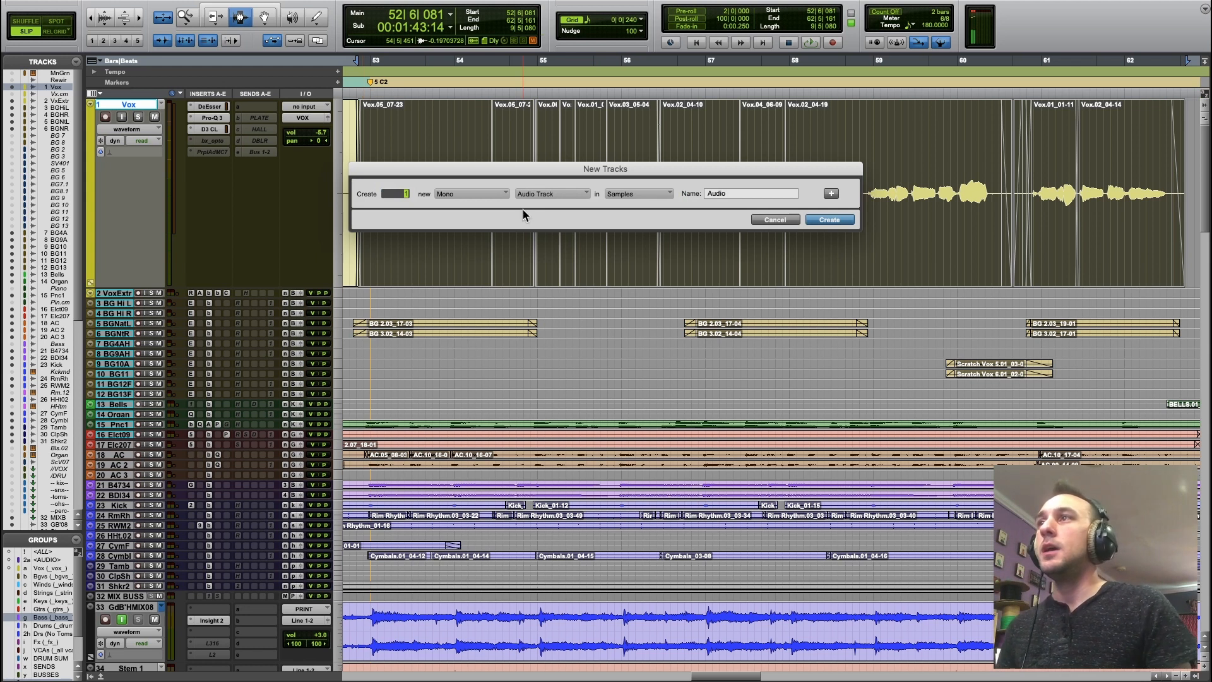
{"action": "left_click", "coordinate": [504, 193]}
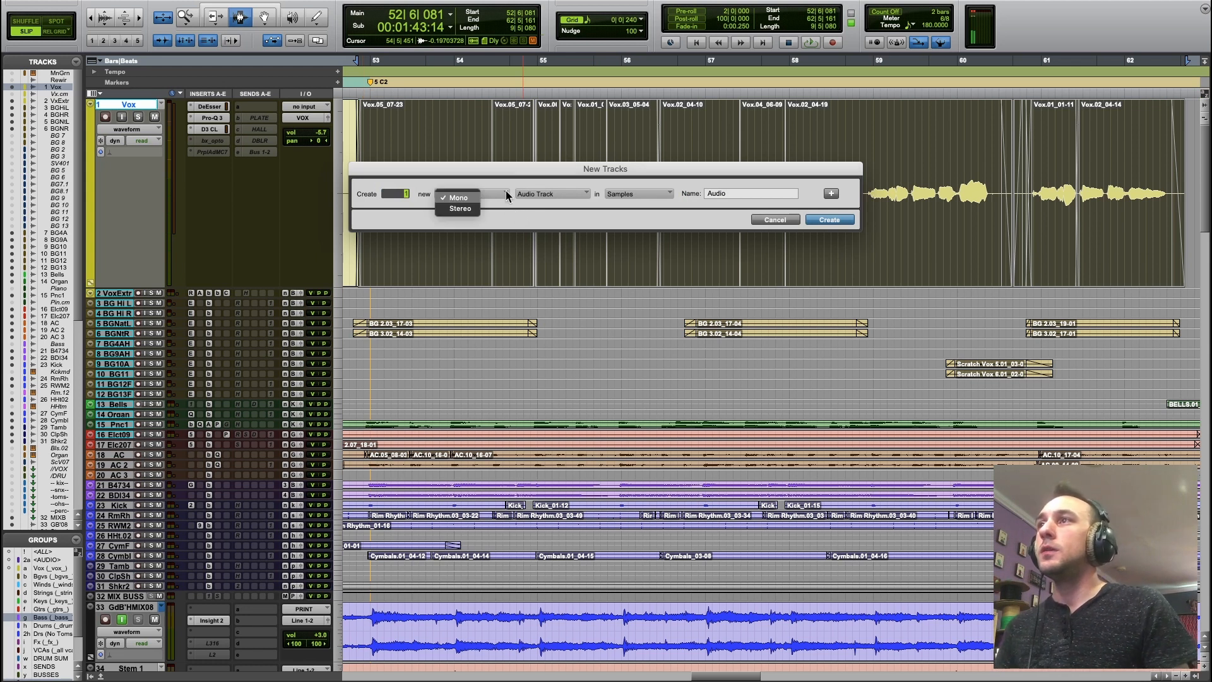
{"action": "left_click", "coordinate": [461, 208]}
{"action": "left_click", "coordinate": [551, 195]}
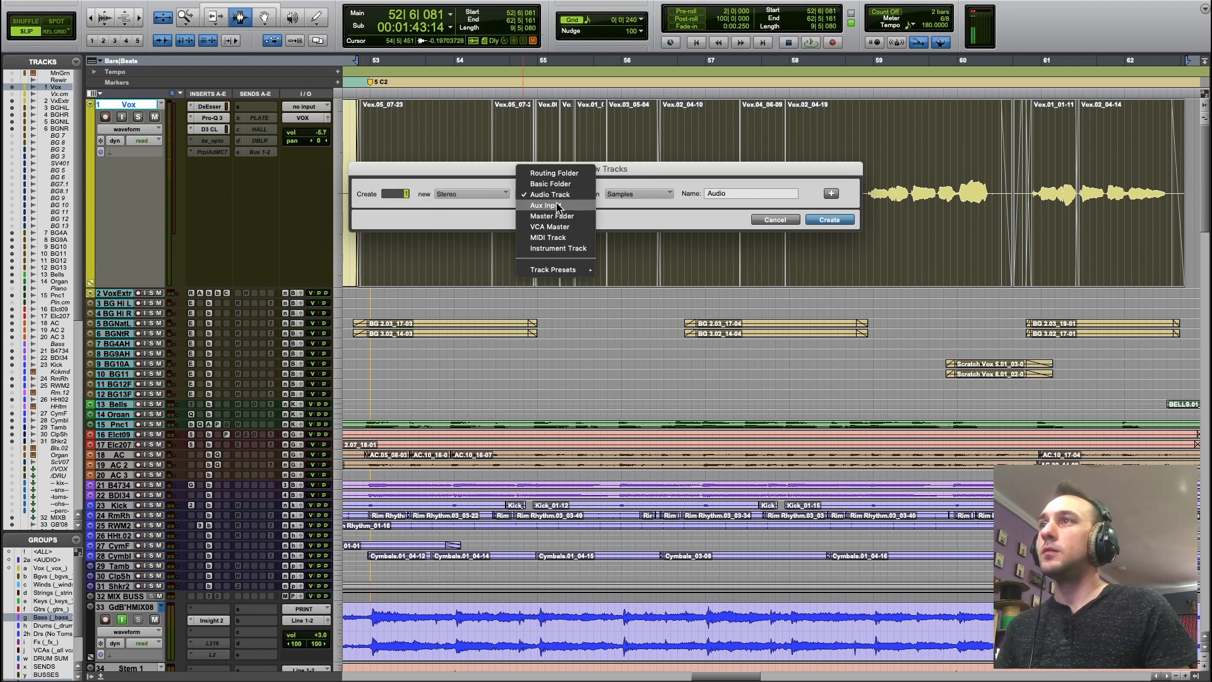
{"action": "left_click", "coordinate": [558, 206]}
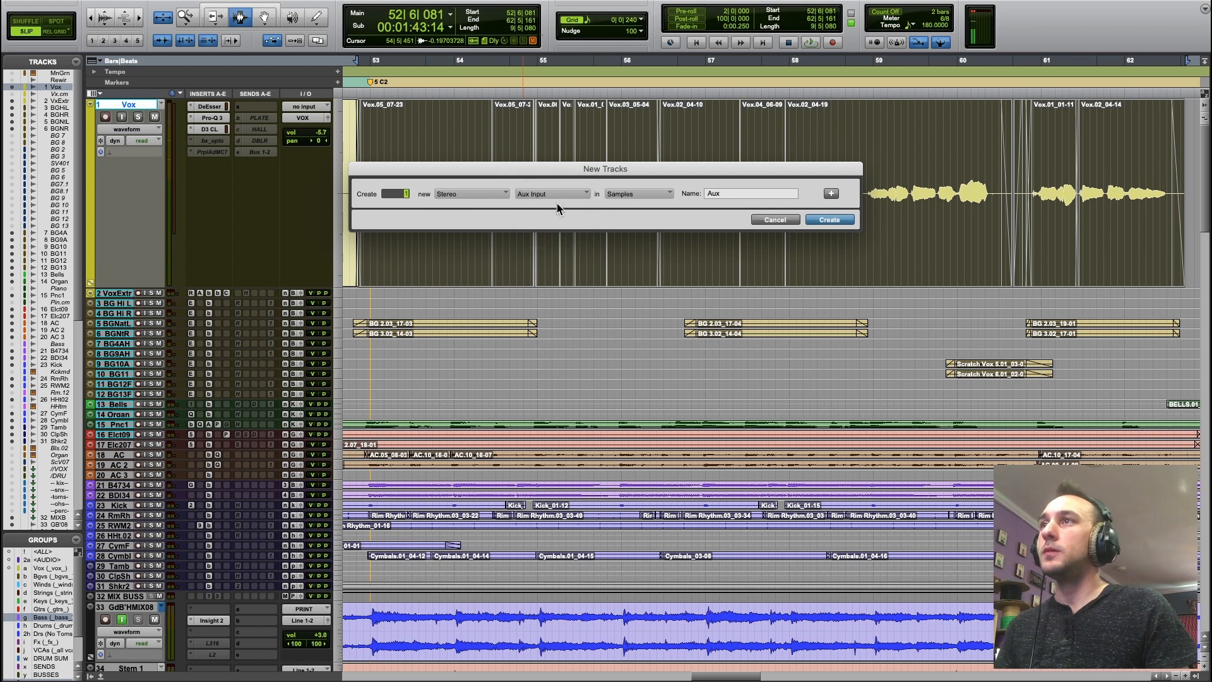
{"action": "left_click", "coordinate": [836, 221]}
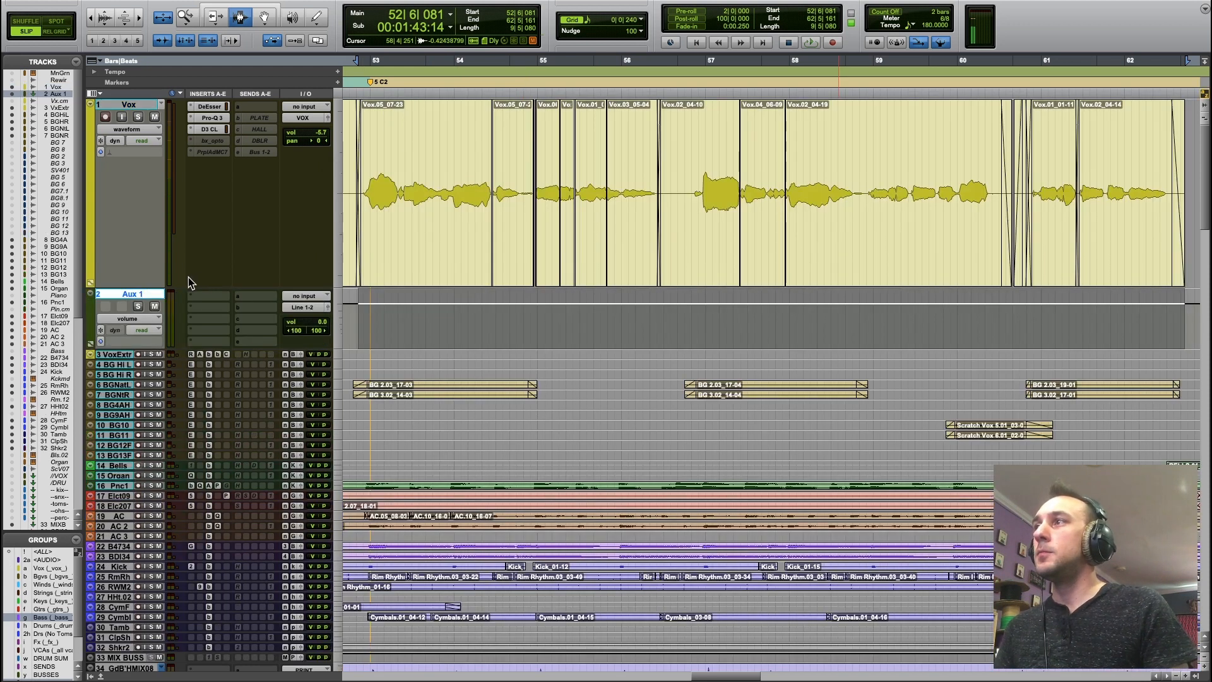
Rename the new aux track as REVERB.
{"action": "double_click", "coordinate": [120, 293]}
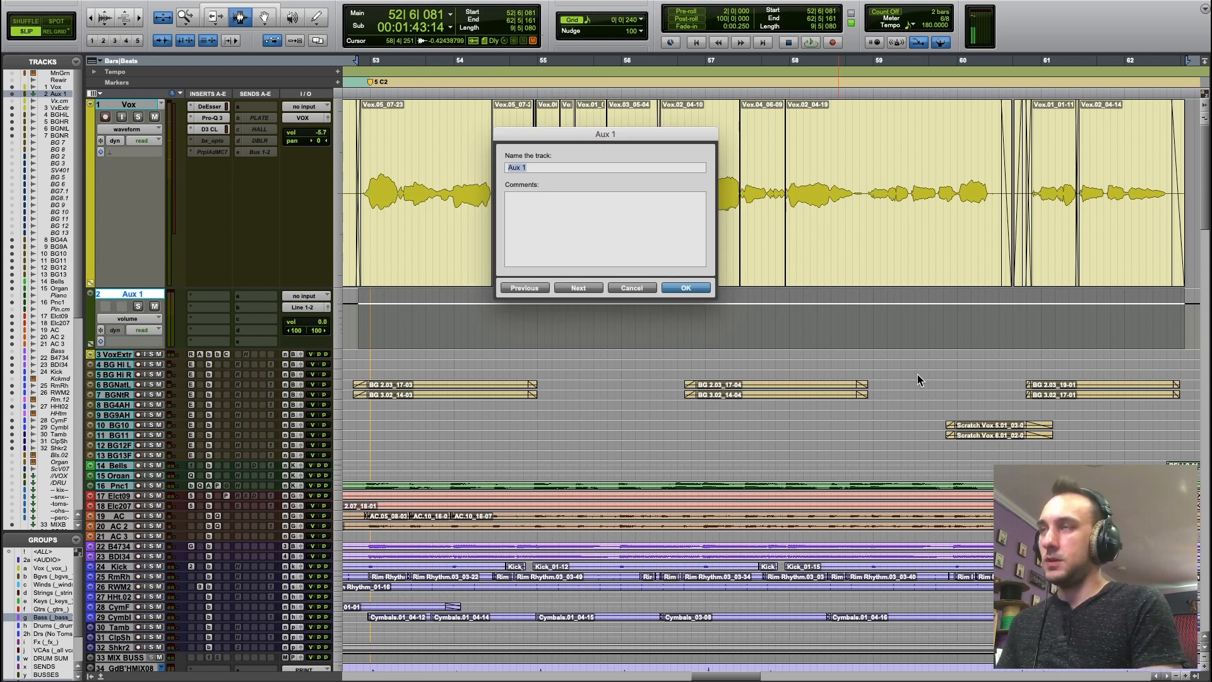
{"action": "type", "text": "REVERB"}
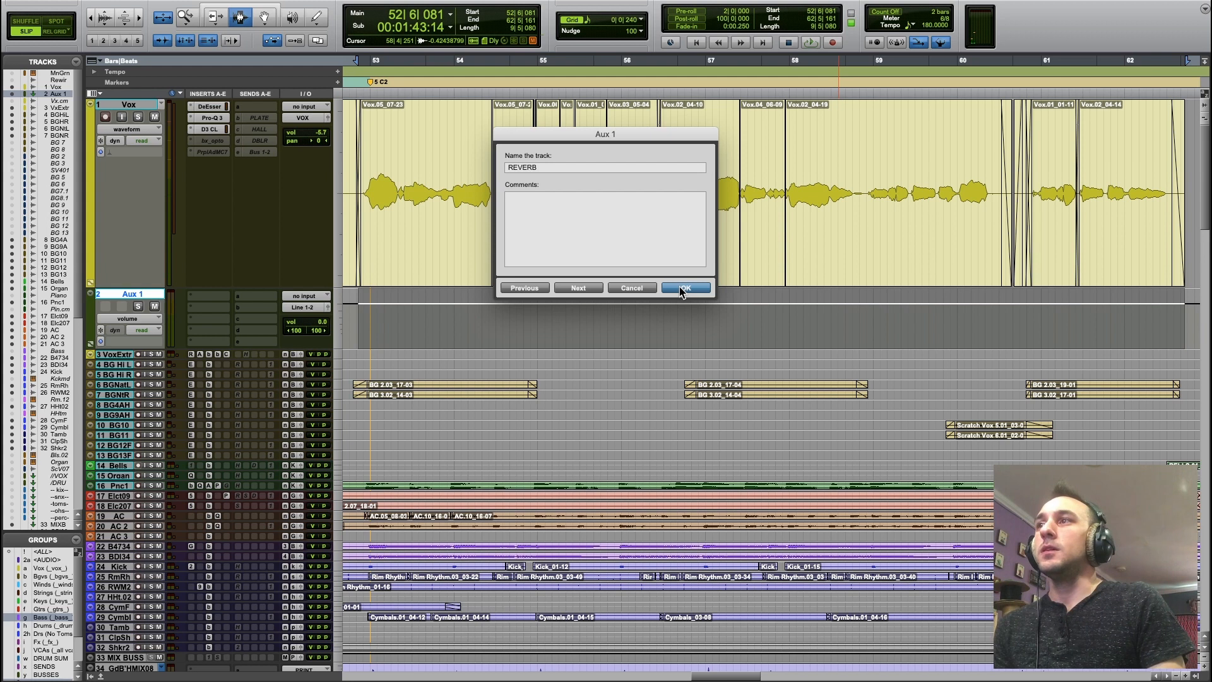
{"action": "left_click", "coordinate": [682, 290]}
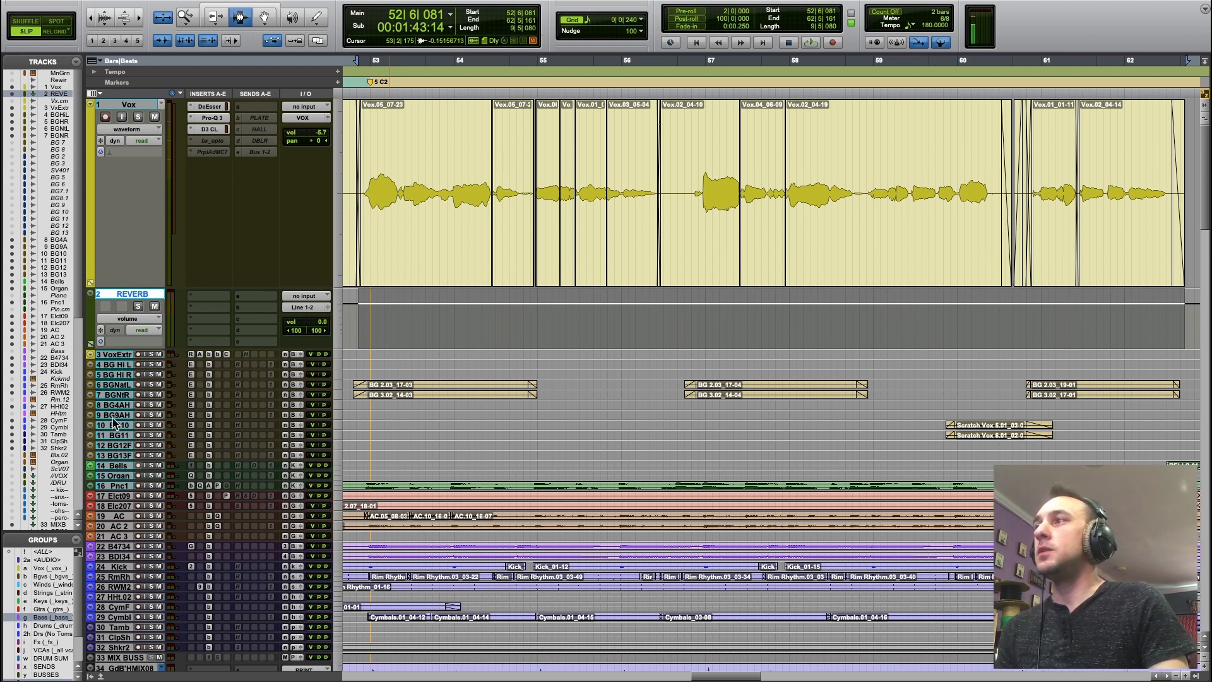
Rename the AC, AC 2 and AC 3 tracks as Agtr, Agtr 2 and Agtr 3.
{"action": "double_click", "coordinate": [116, 515]}
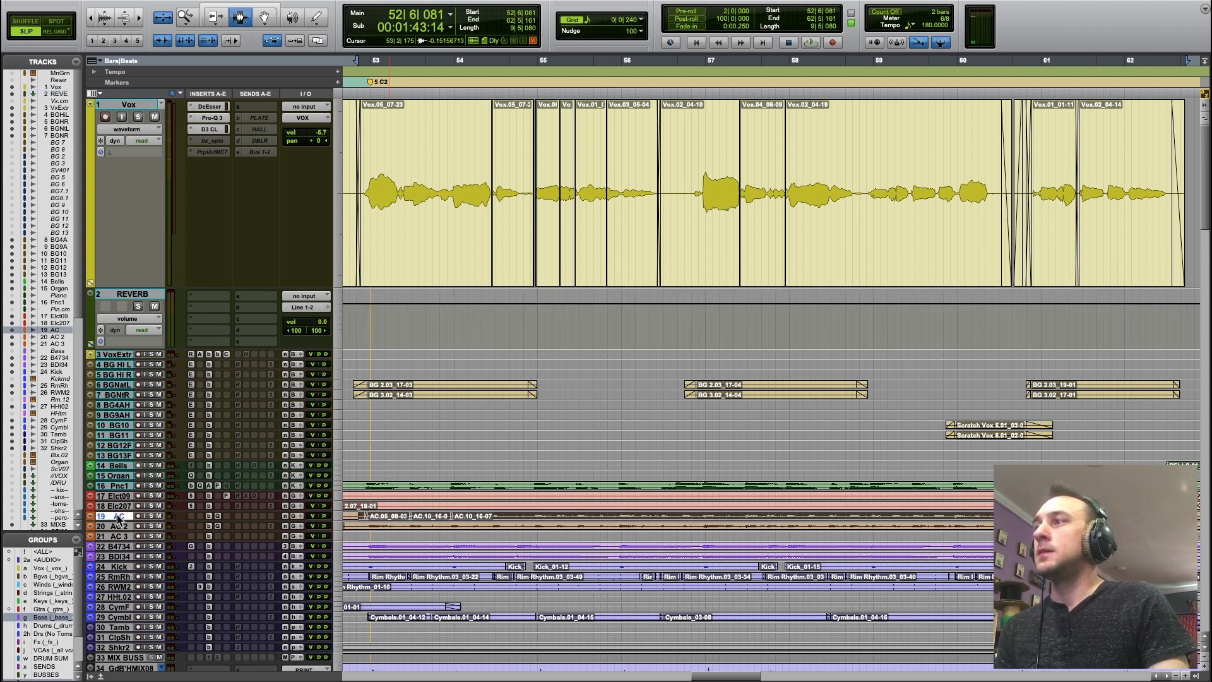
{"action": "key", "text": "Right"}
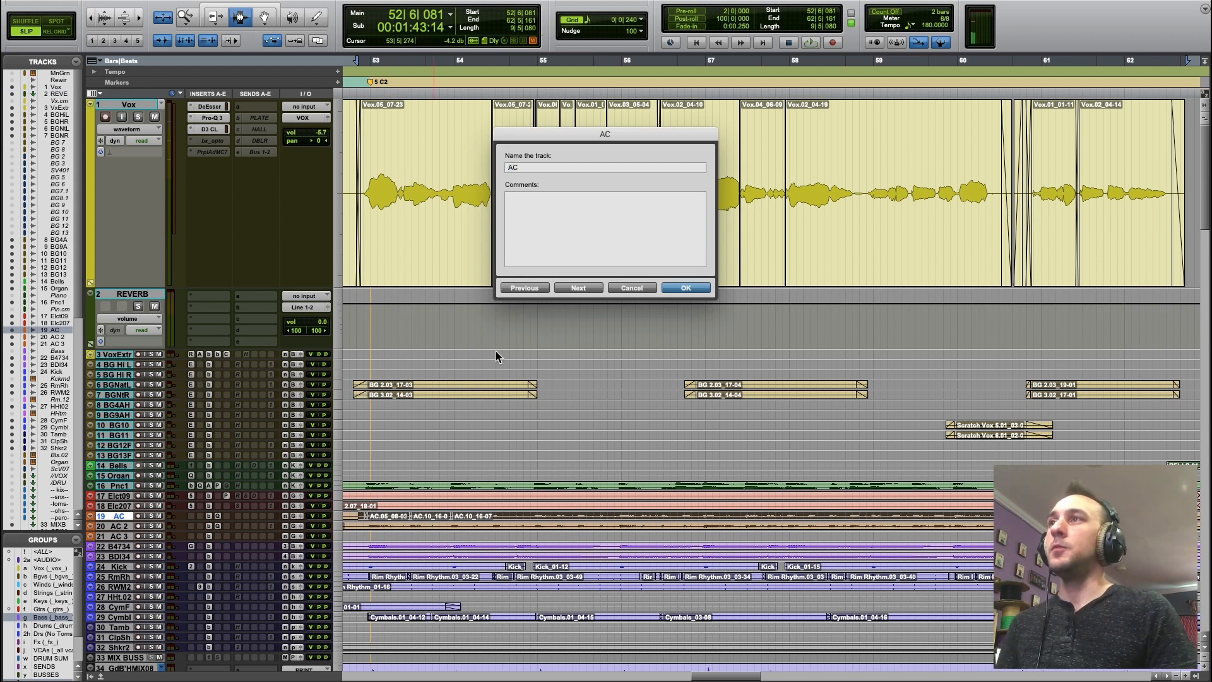
{"action": "key", "text": "super+a"}
{"action": "type", "text": "Agtr"}
{"action": "key", "text": "super+Right"}
{"action": "type", "text": "Agtr 2"}
{"action": "key", "text": "super+Right"}
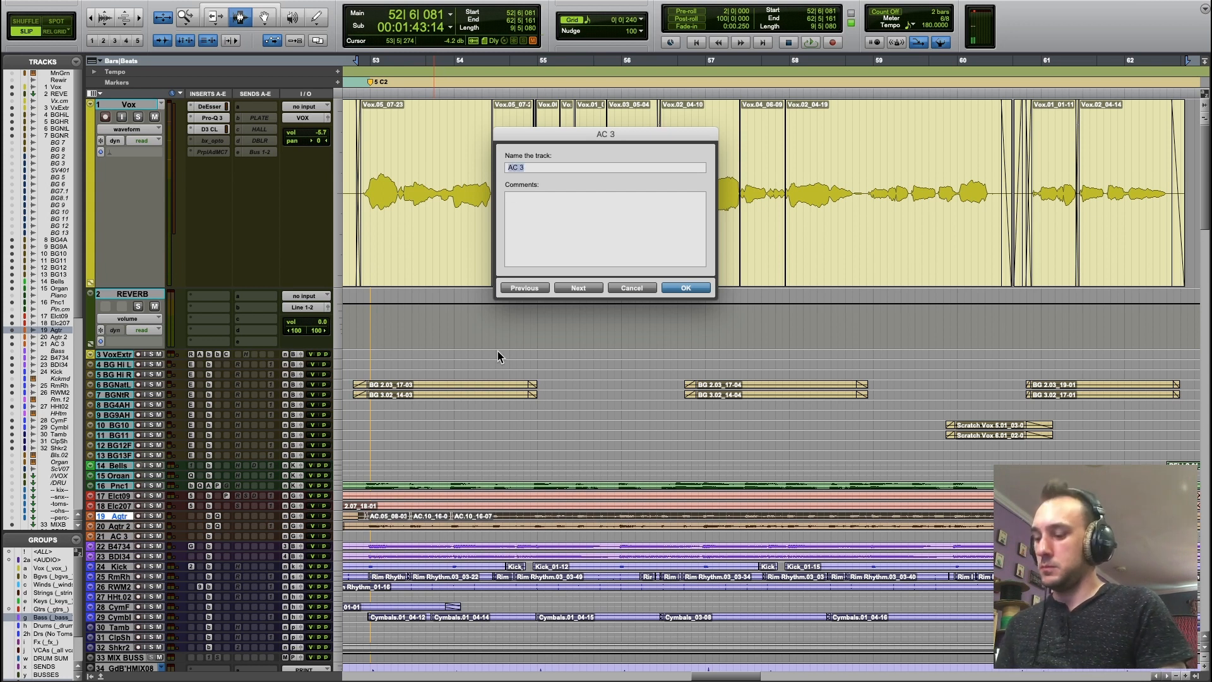
{"action": "type", "text": "Agtr 3"}
{"action": "key", "text": "Return"}
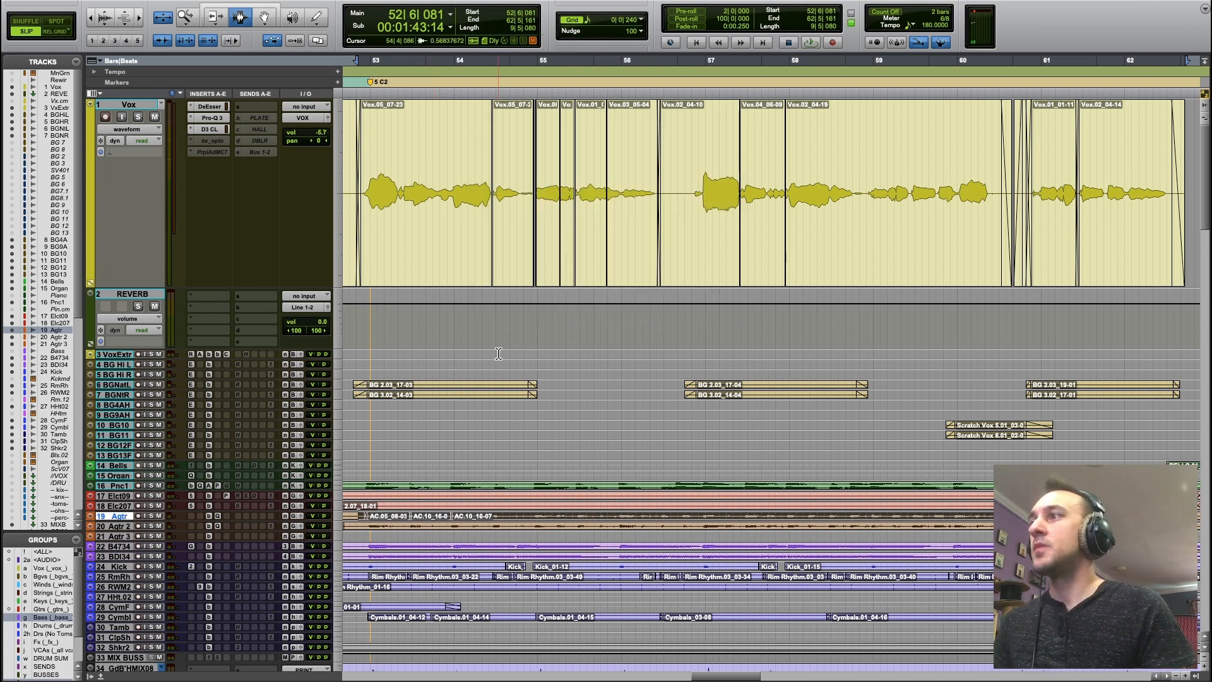
Set the REVERB track's audio input to the stereo bus Bus 145-146.
{"action": "left_click", "coordinate": [131, 295]}
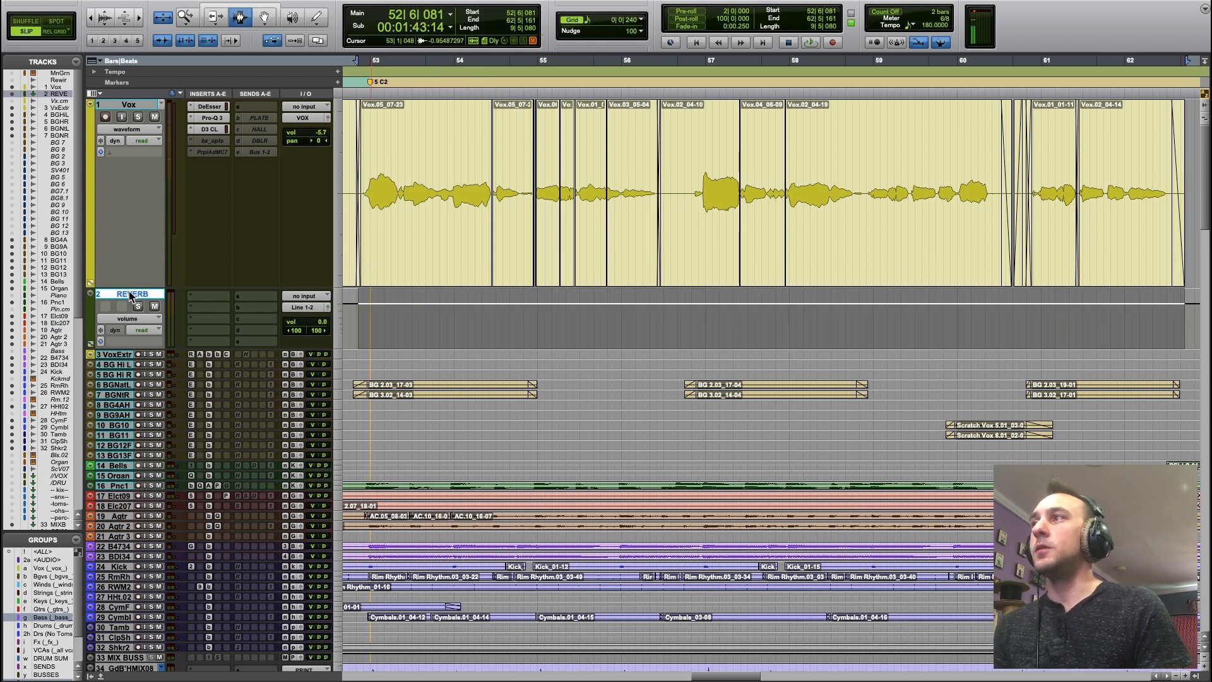
{"action": "left_click", "coordinate": [301, 295]}
{"action": "mouse_move", "coordinate": [319, 297]}
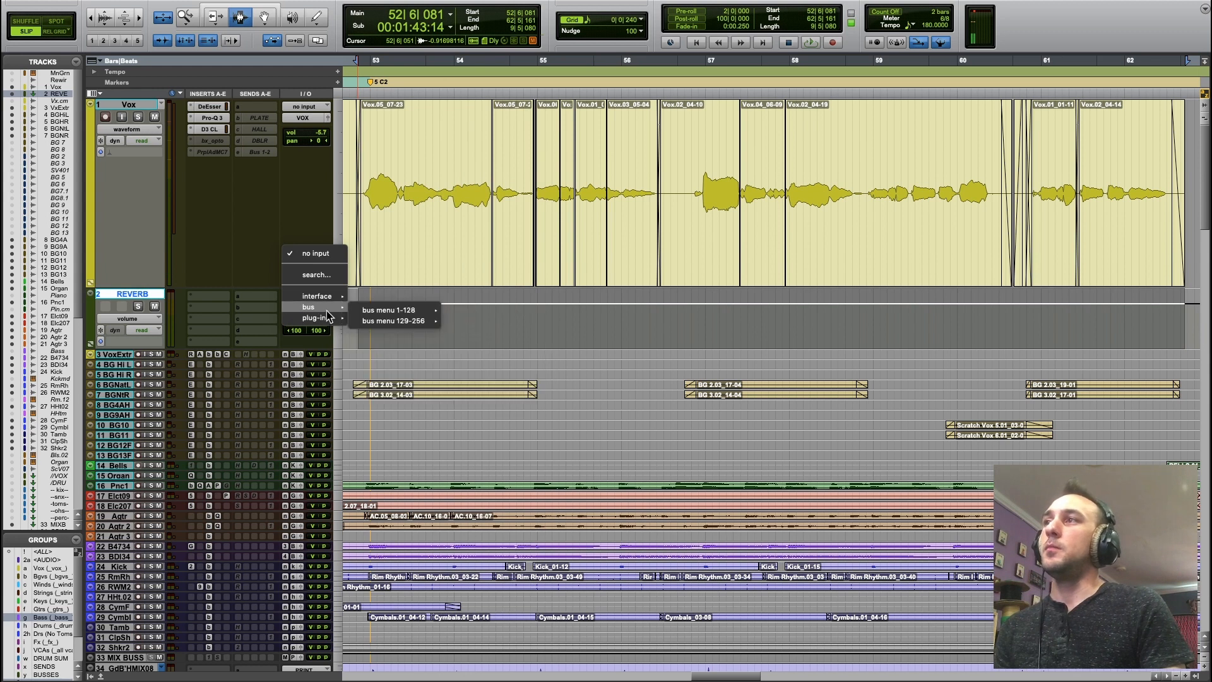
{"action": "mouse_move", "coordinate": [415, 312]}
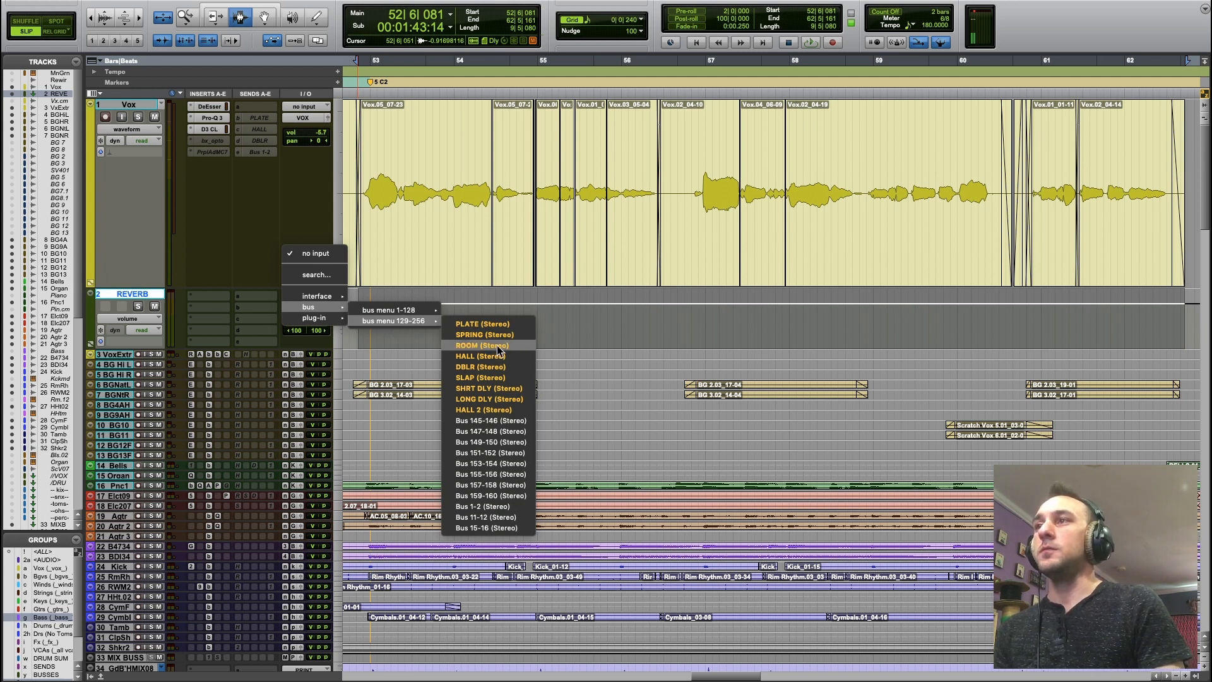
{"action": "left_click", "coordinate": [521, 421]}
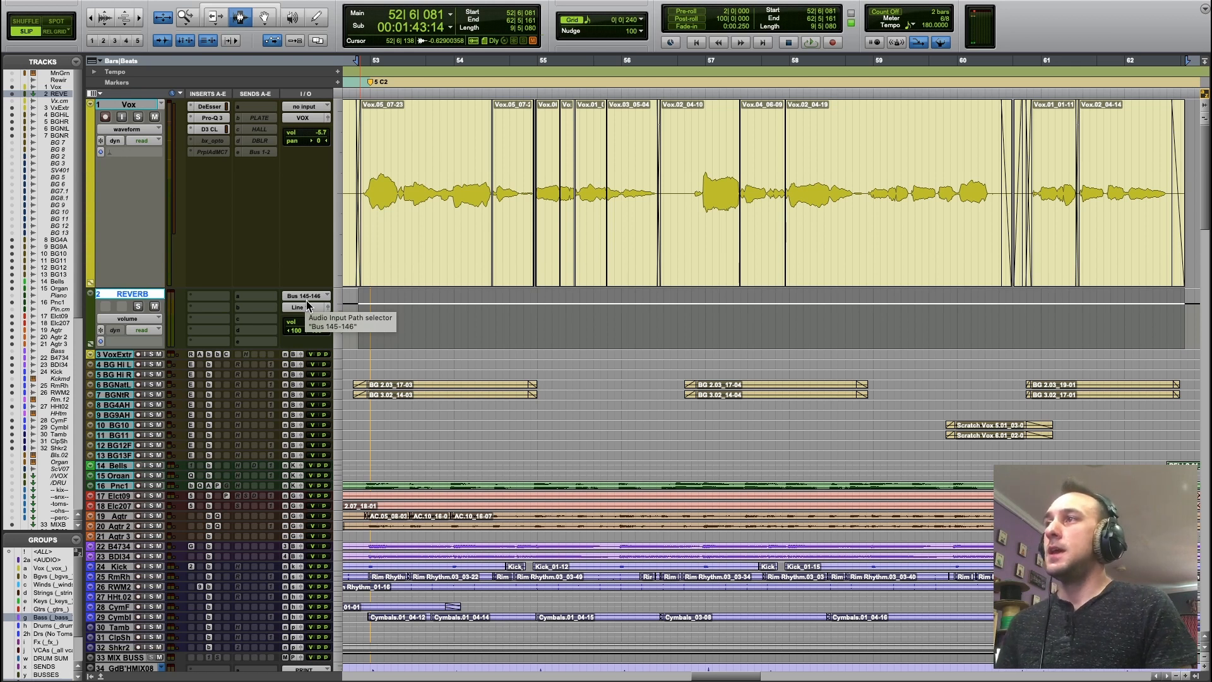
Rename the REVERB track's input bus as REVERB.
{"action": "right_click", "coordinate": [306, 301]}
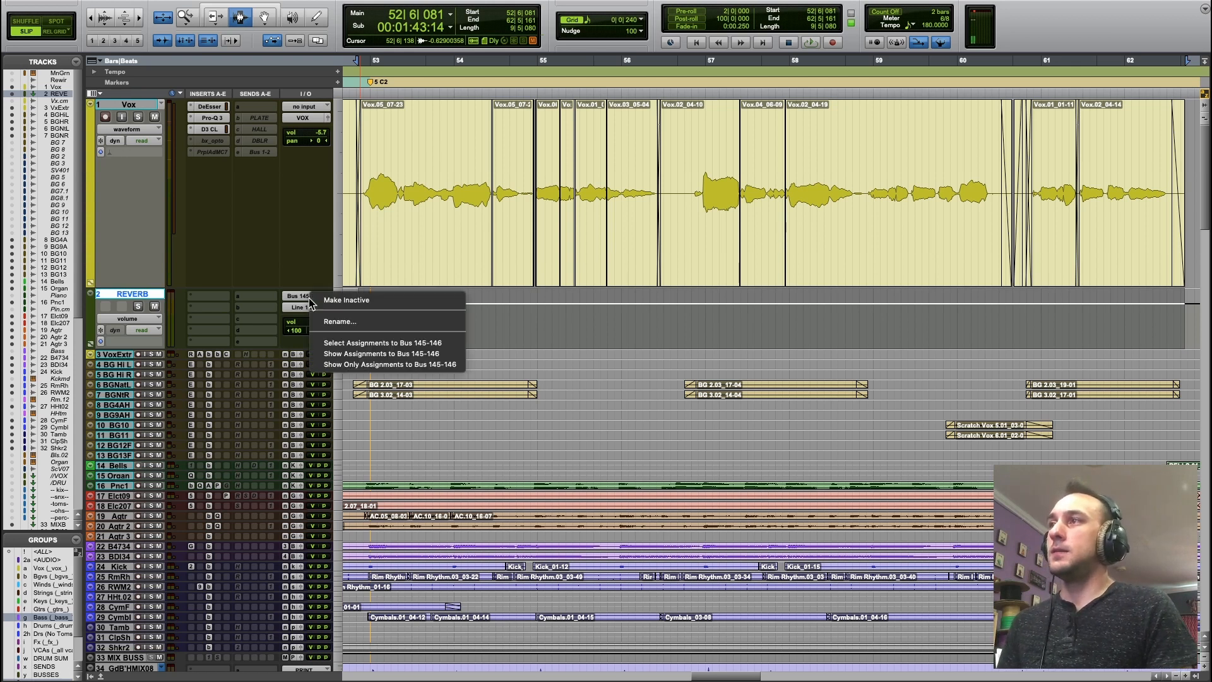
{"action": "left_click", "coordinate": [366, 320]}
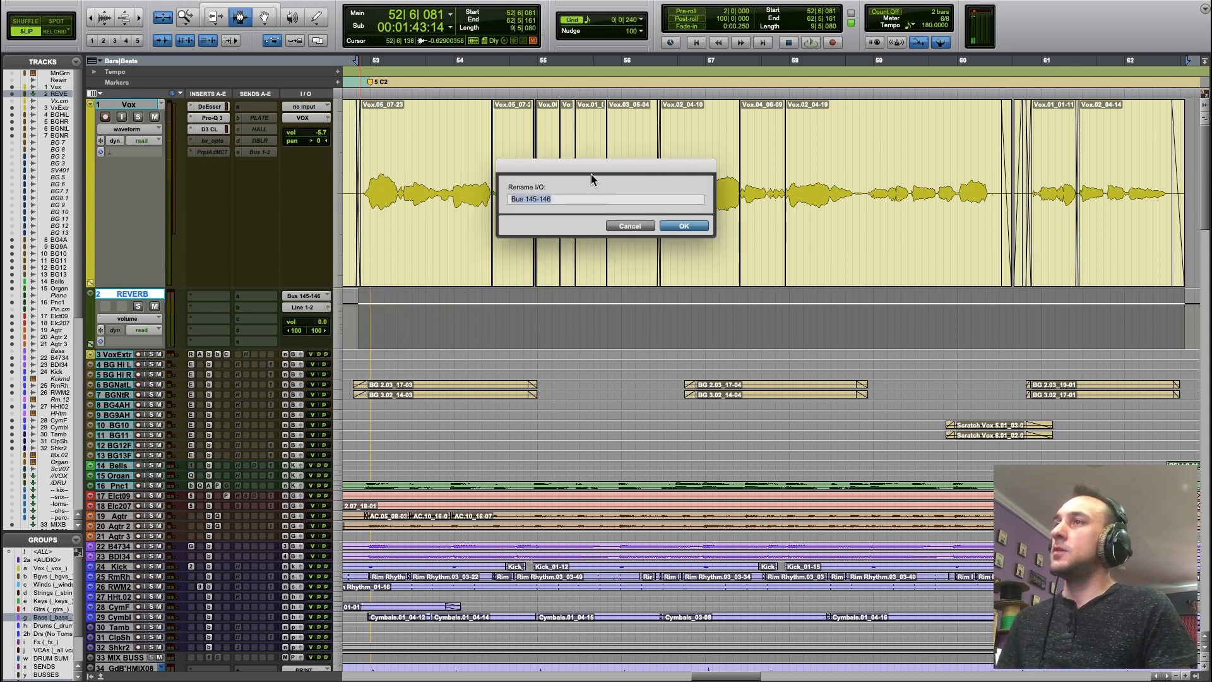
{"action": "type", "text": "REVERB"}
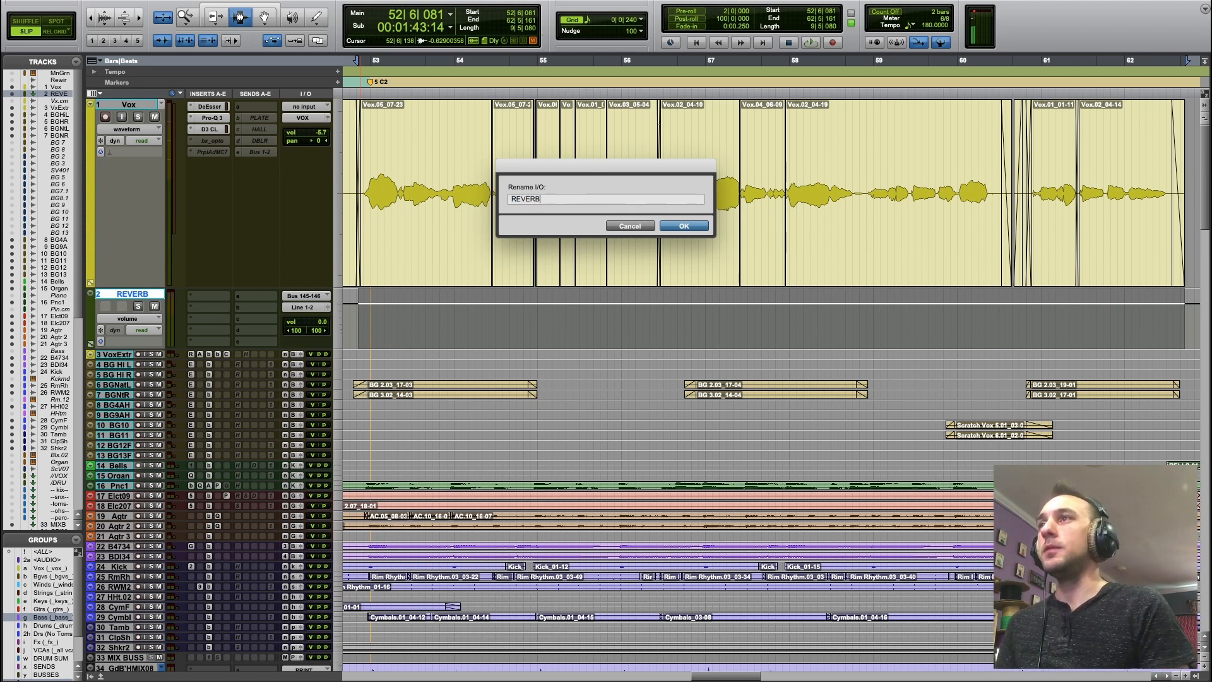
{"action": "key", "text": "Return"}
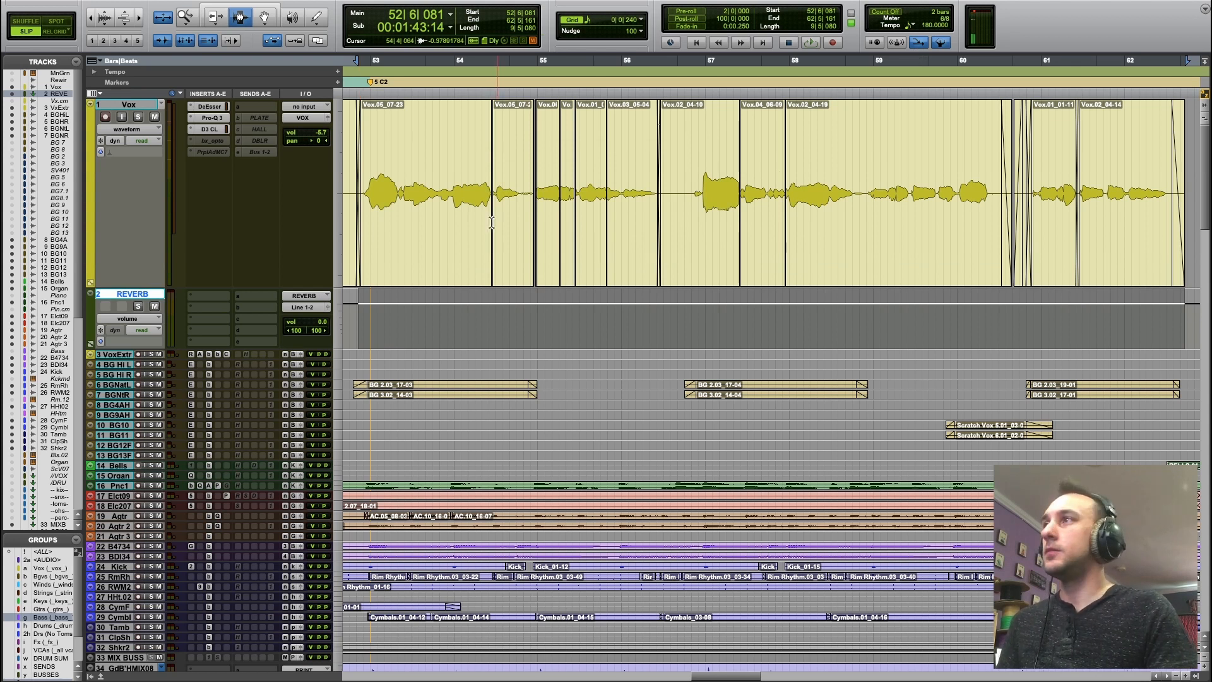
Assign the Vox track's first send to the stereo REVERB bus and move the send fader window over the timeline.
{"action": "left_click", "coordinate": [128, 105]}
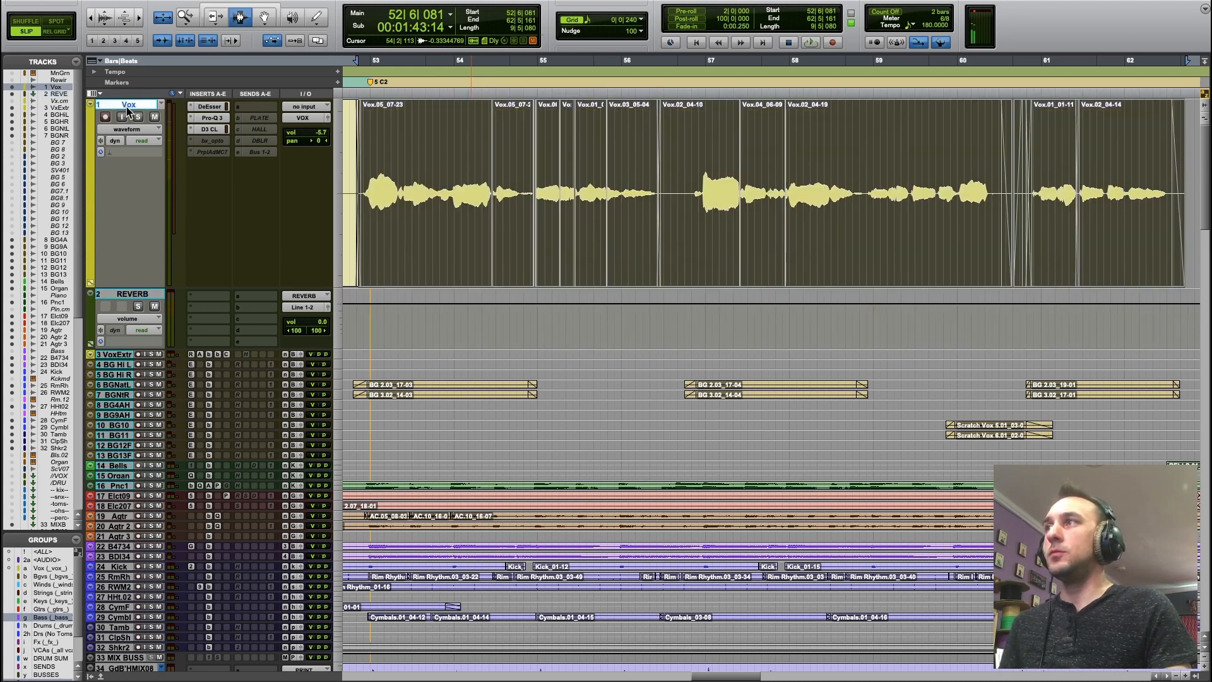
{"action": "left_click", "coordinate": [248, 106]}
{"action": "mouse_move", "coordinate": [277, 108]}
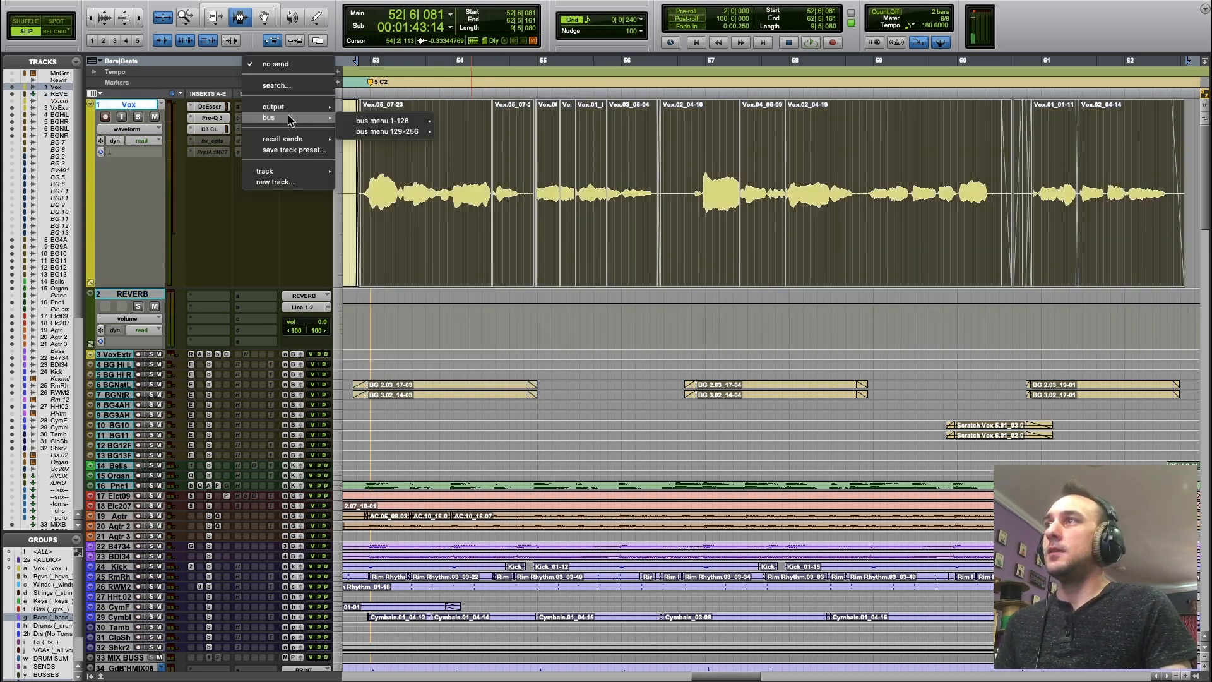
{"action": "mouse_move", "coordinate": [398, 132]}
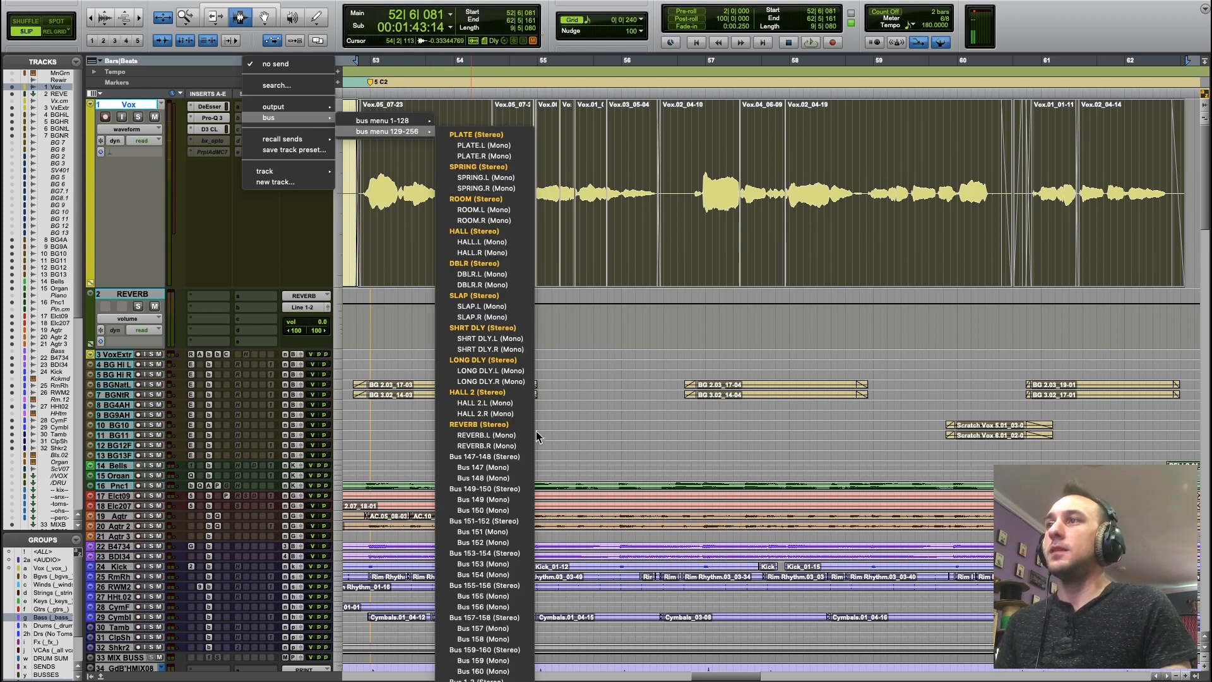
{"action": "left_click", "coordinate": [509, 426]}
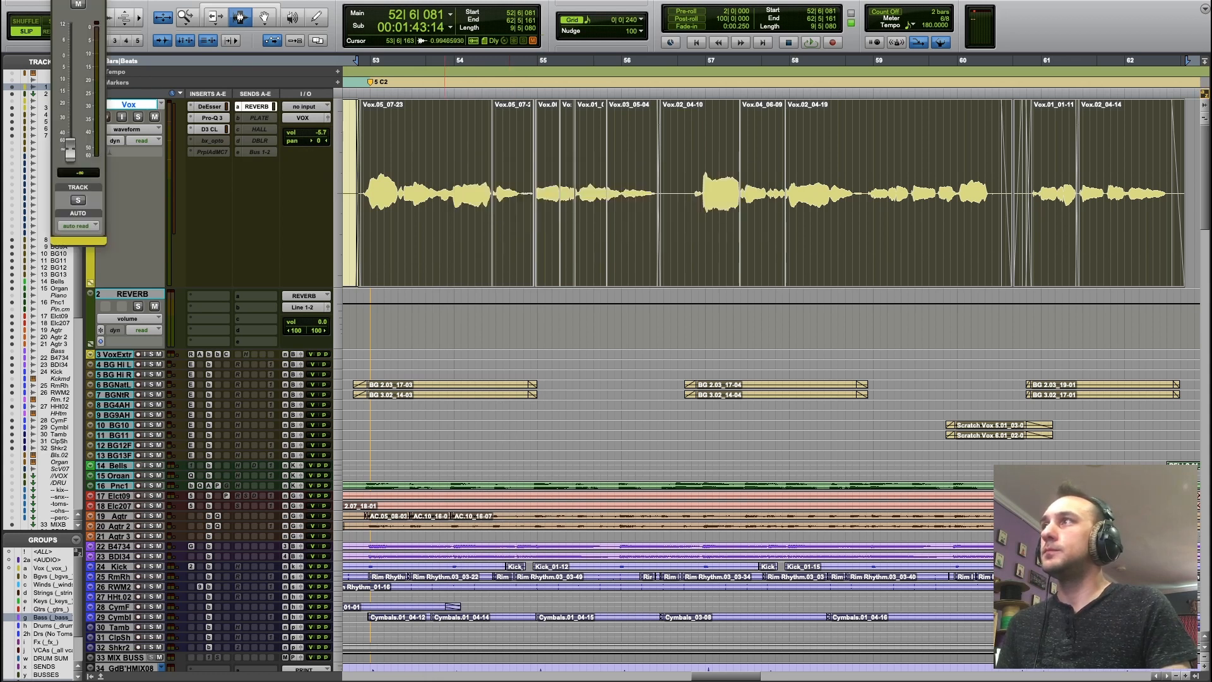
{"action": "left_click_drag", "start_coordinate": [98, 0], "coordinate": [437, 188]}
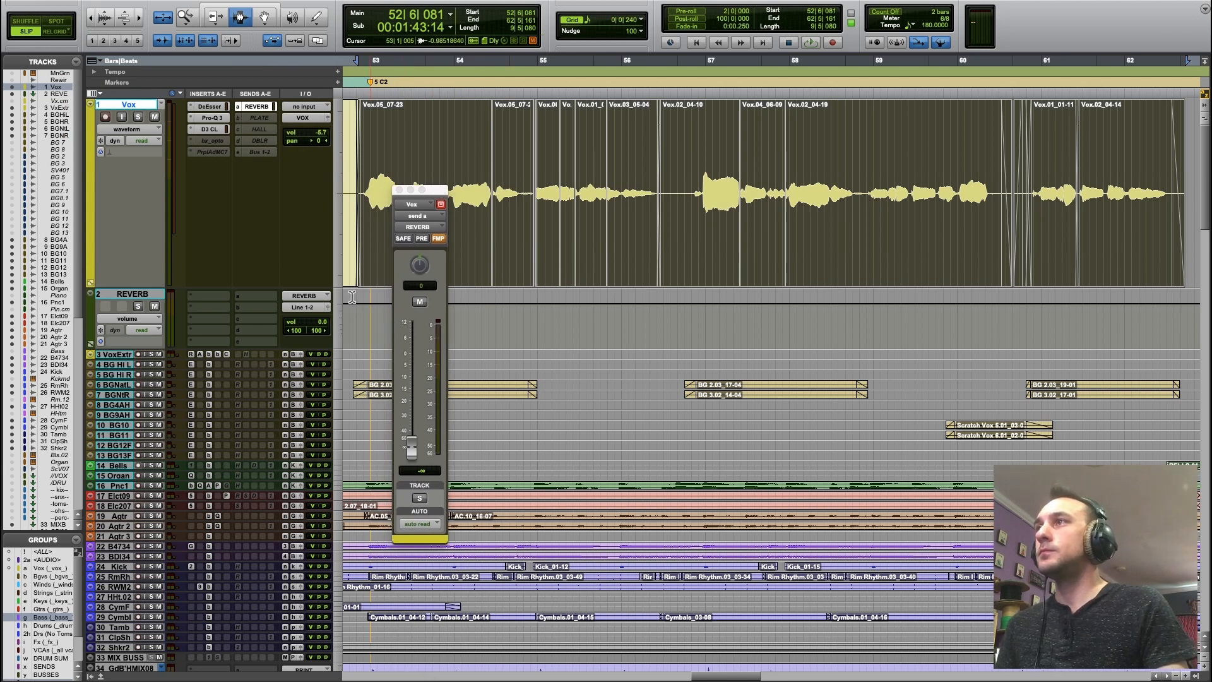
Route the REVERB track's output to the stereo FX bus.
{"action": "left_click", "coordinate": [301, 308]}
{"action": "mouse_move", "coordinate": [309, 320]}
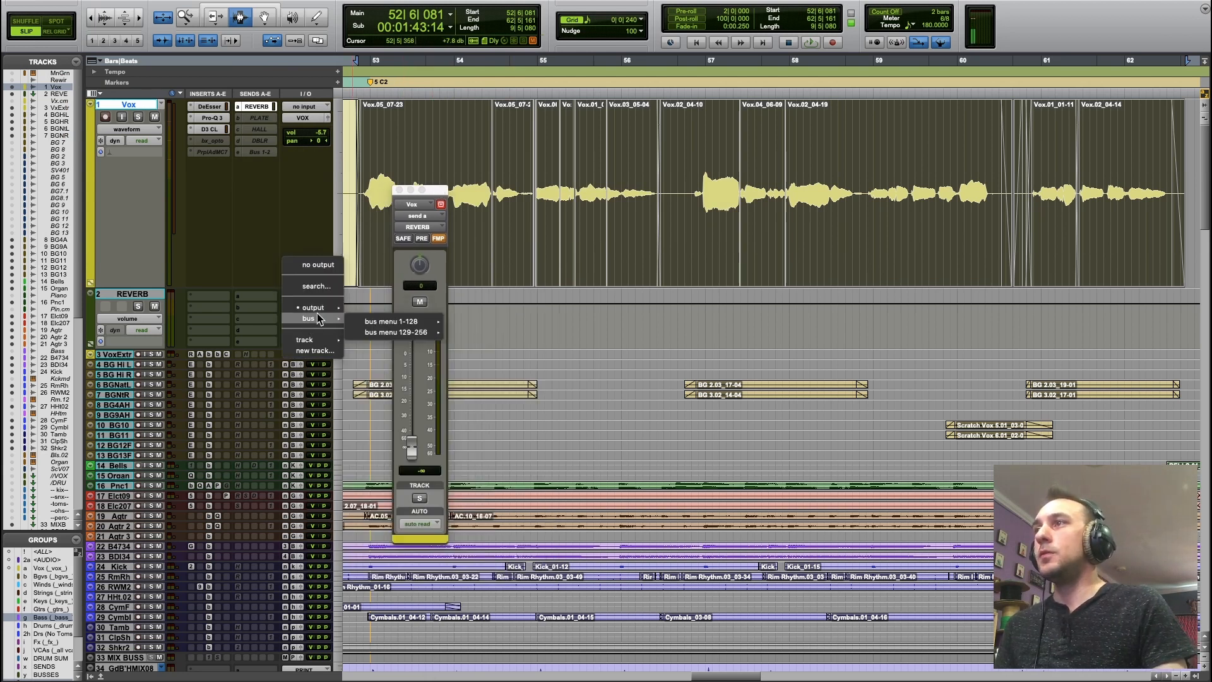
{"action": "mouse_move", "coordinate": [396, 323]}
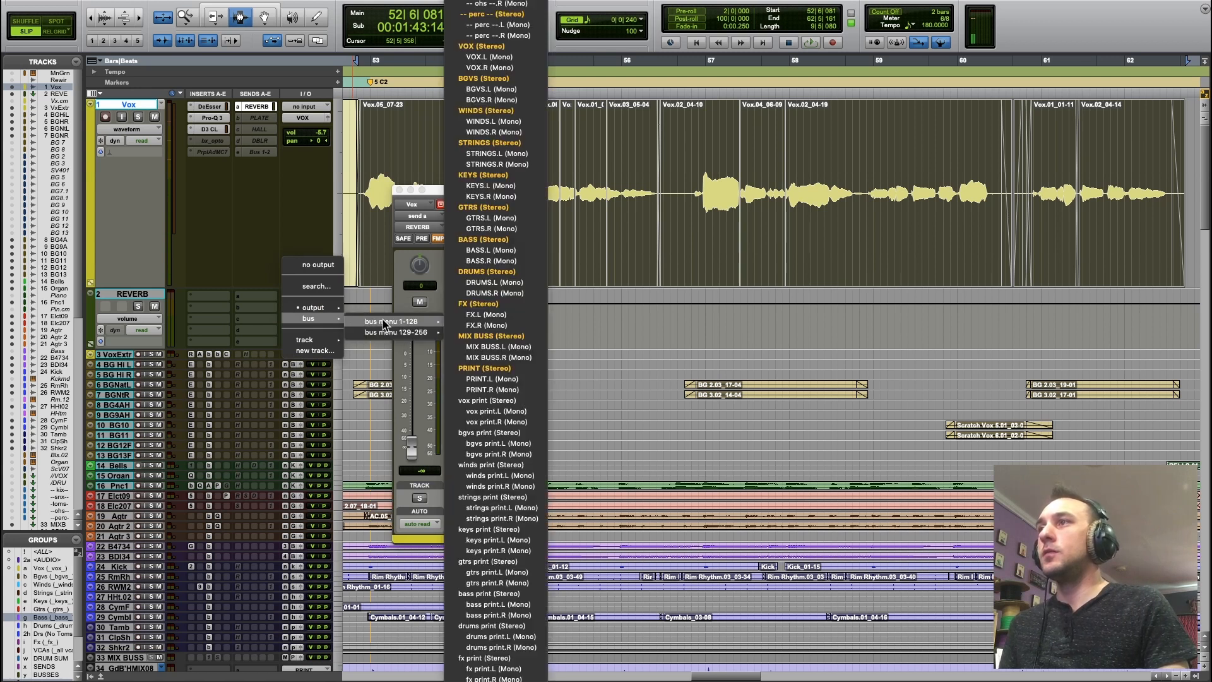
{"action": "left_click", "coordinate": [523, 305]}
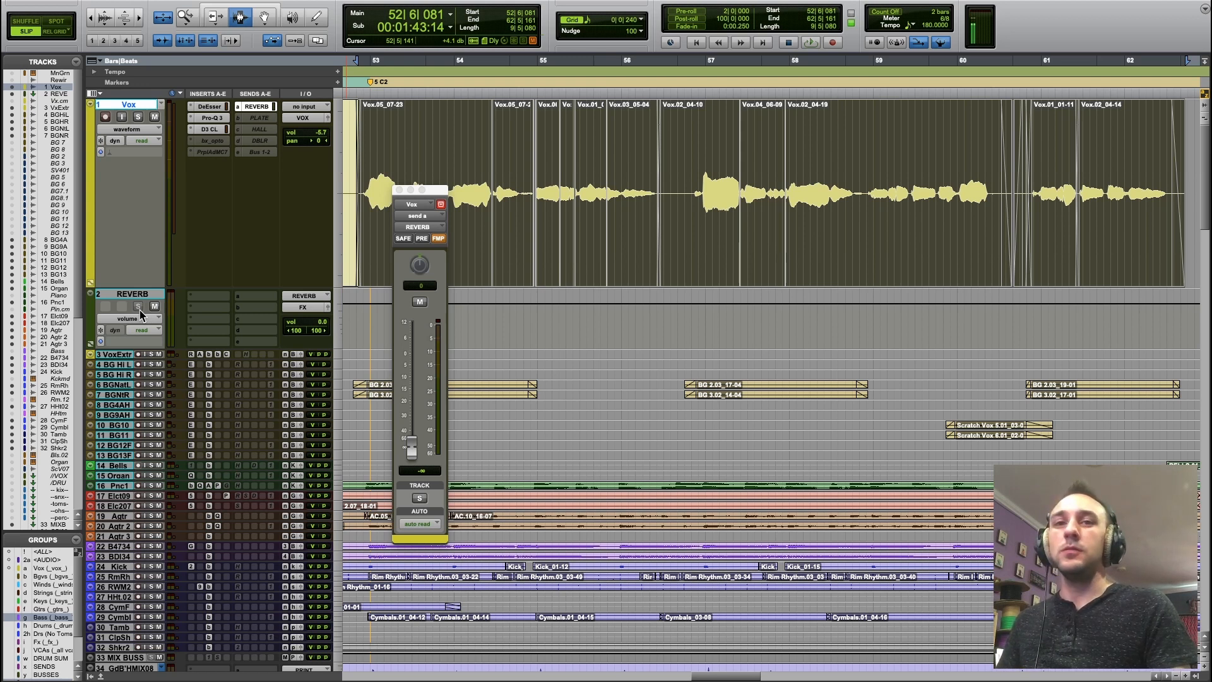
Solo the Vox track briefly and clear the solo again.
{"action": "left_click", "coordinate": [139, 118]}
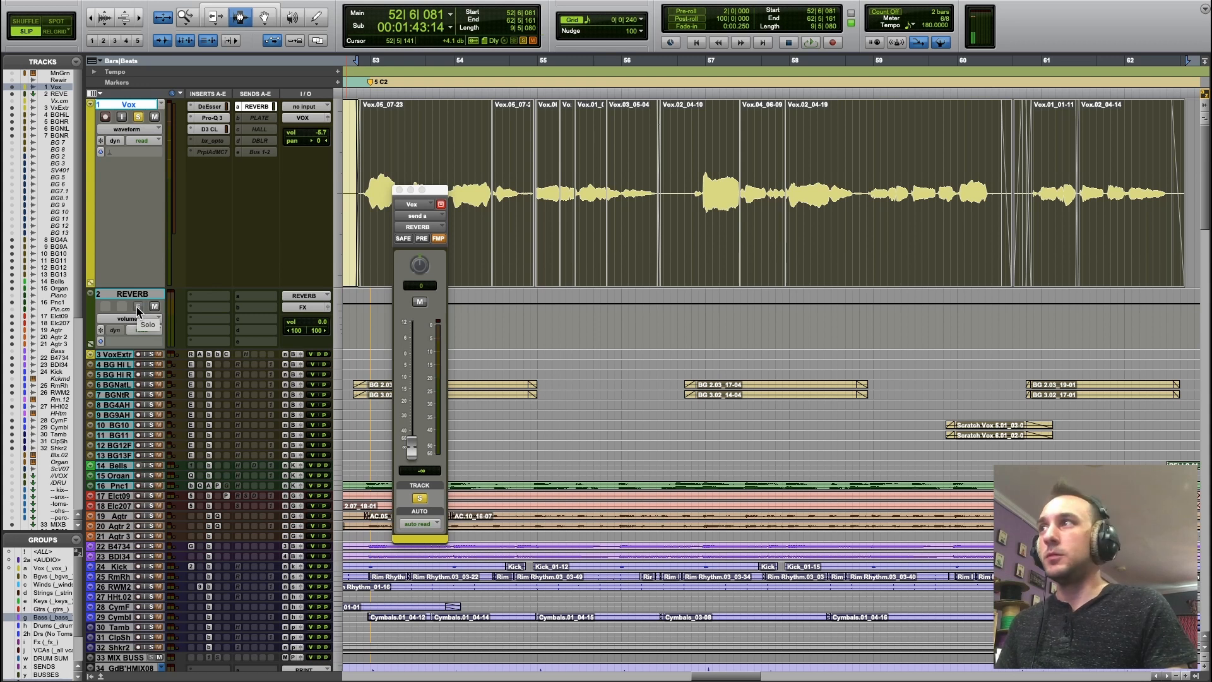
{"action": "left_click", "coordinate": [139, 118]}
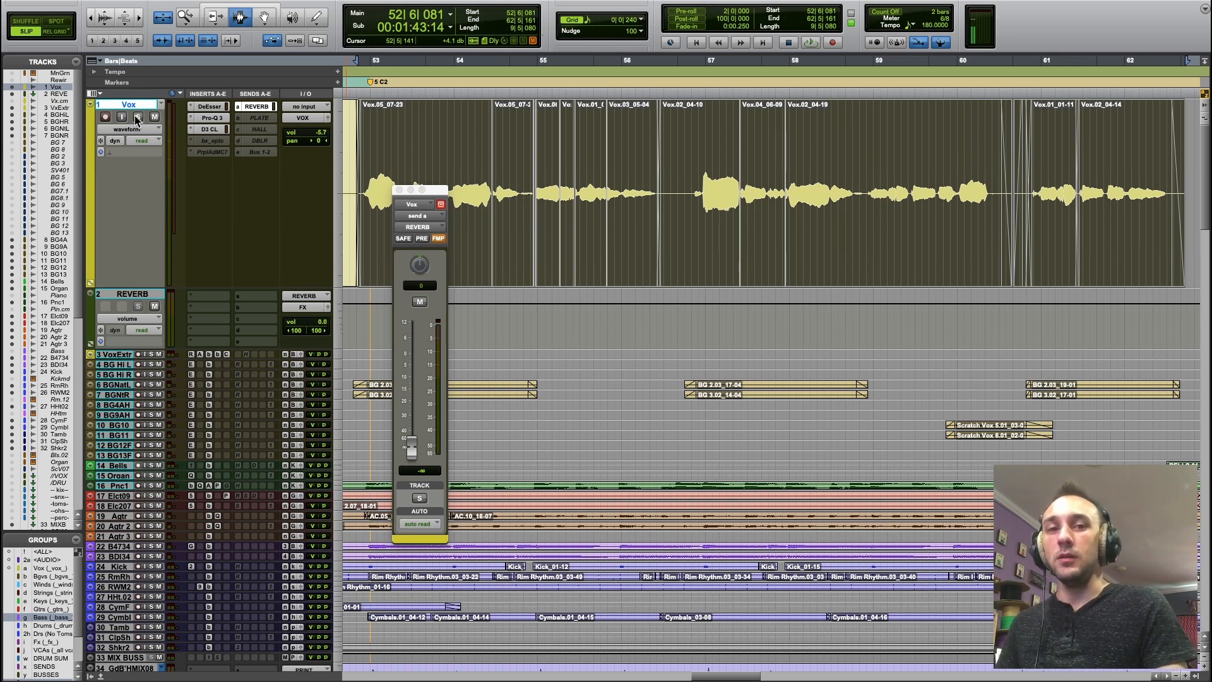
Insert the multichannel stereo D-Verb reverb on the REVERB track's first insert slot.
{"action": "left_click", "coordinate": [210, 297]}
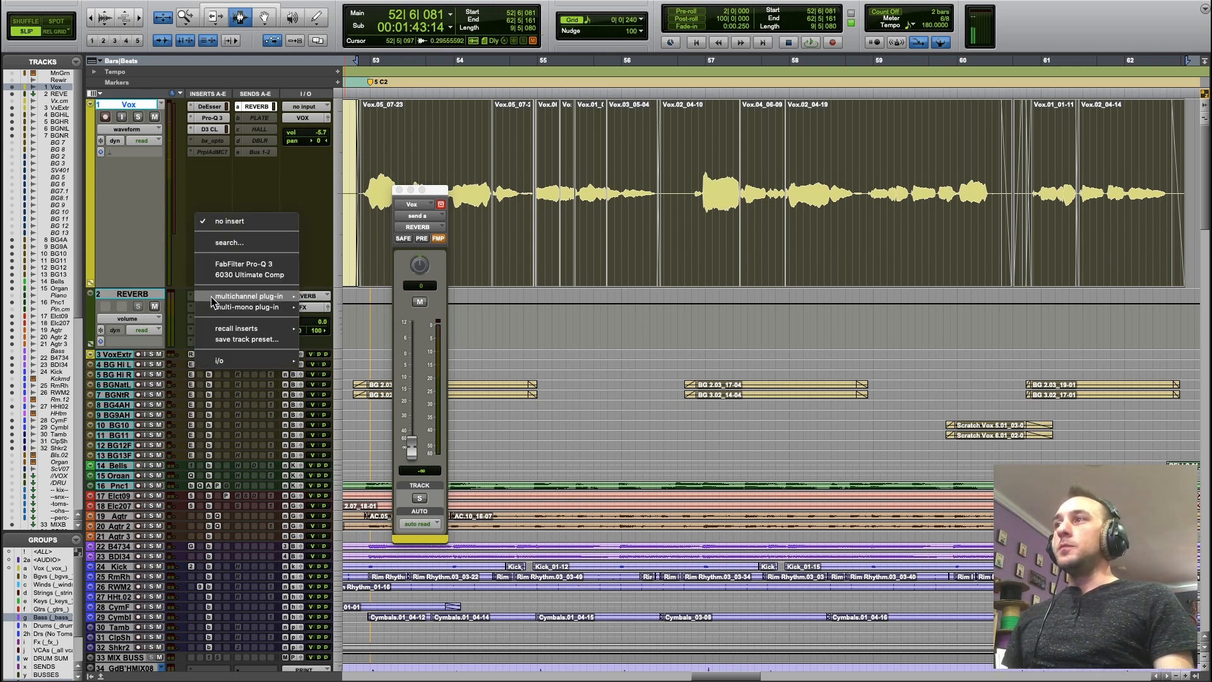
{"action": "mouse_move", "coordinate": [291, 296]}
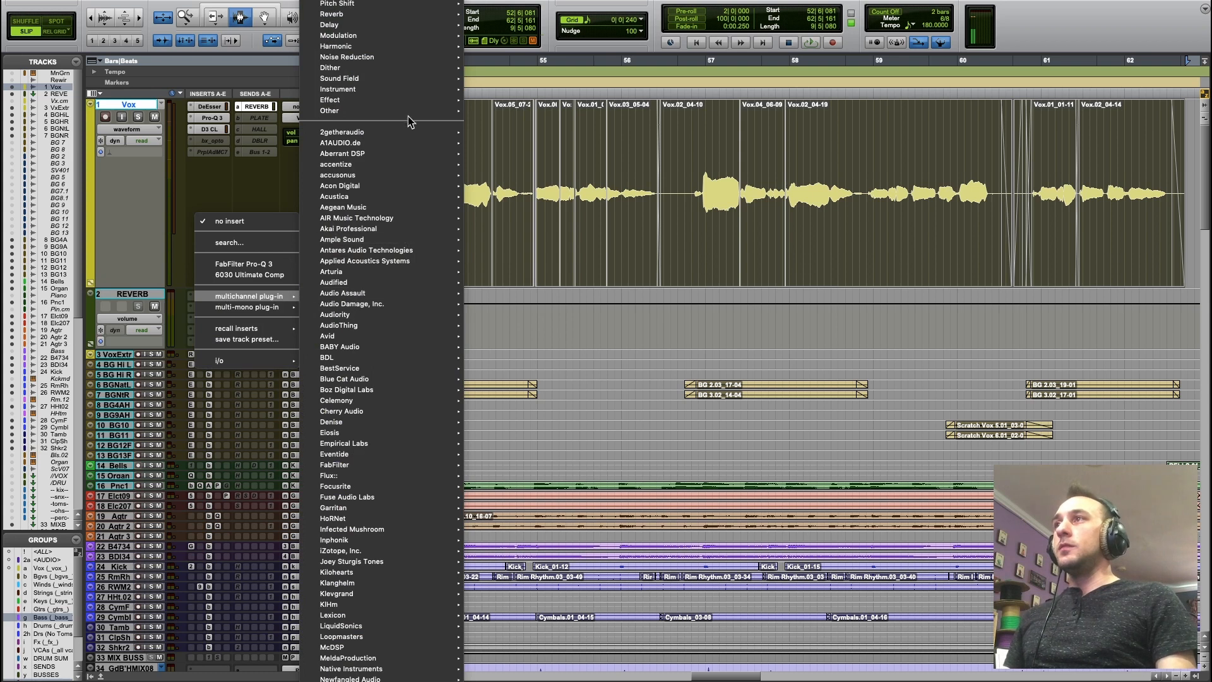
{"action": "mouse_move", "coordinate": [406, 16]}
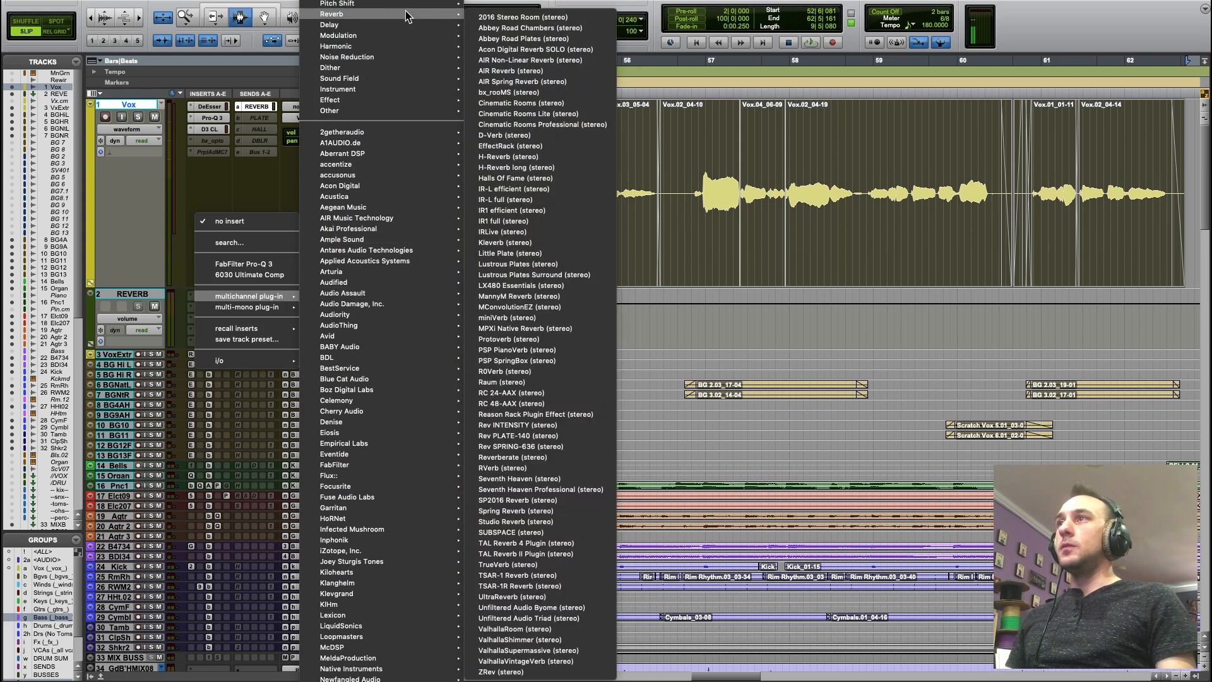
{"action": "left_click", "coordinate": [529, 136]}
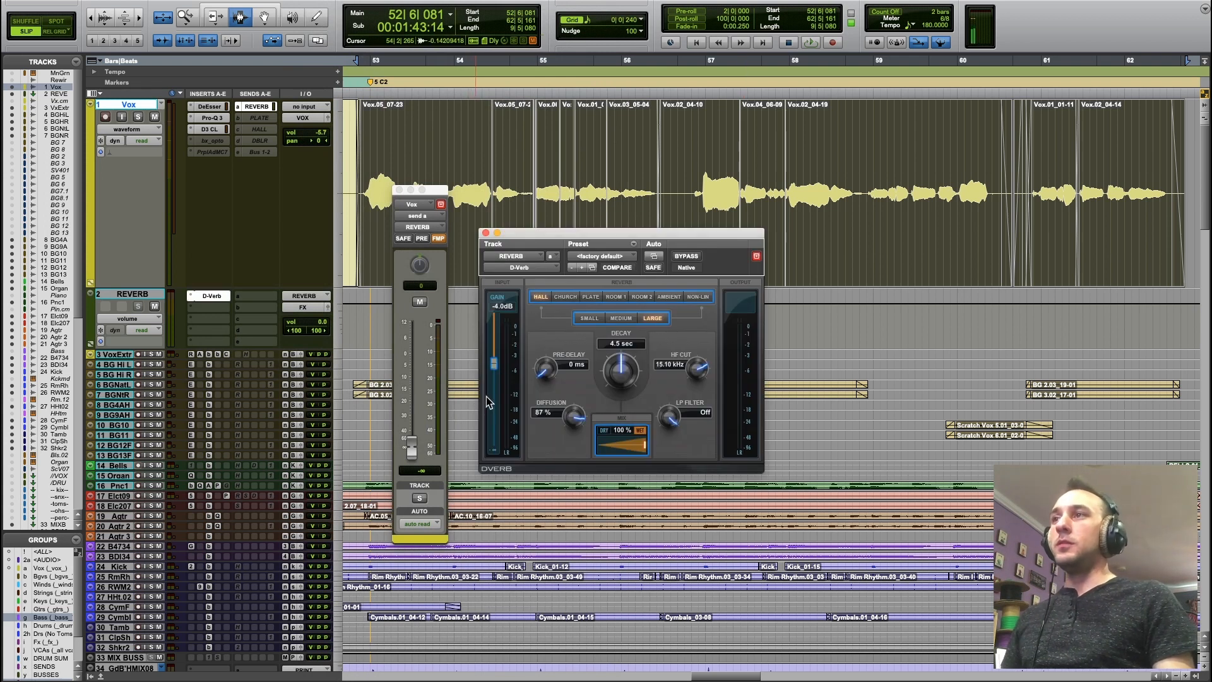
Try a 27% wet mix in D-Verb, comparing the Vox and REVERB tracks, and return the mix to 100% wet.
{"action": "mouse_move", "coordinate": [643, 446]}
{"action": "left_mouse_down"}
{"action": "mouse_move", "coordinate": [632, 447]}
{"action": "mouse_move", "coordinate": [654, 450]}
{"action": "left_mouse_up"}
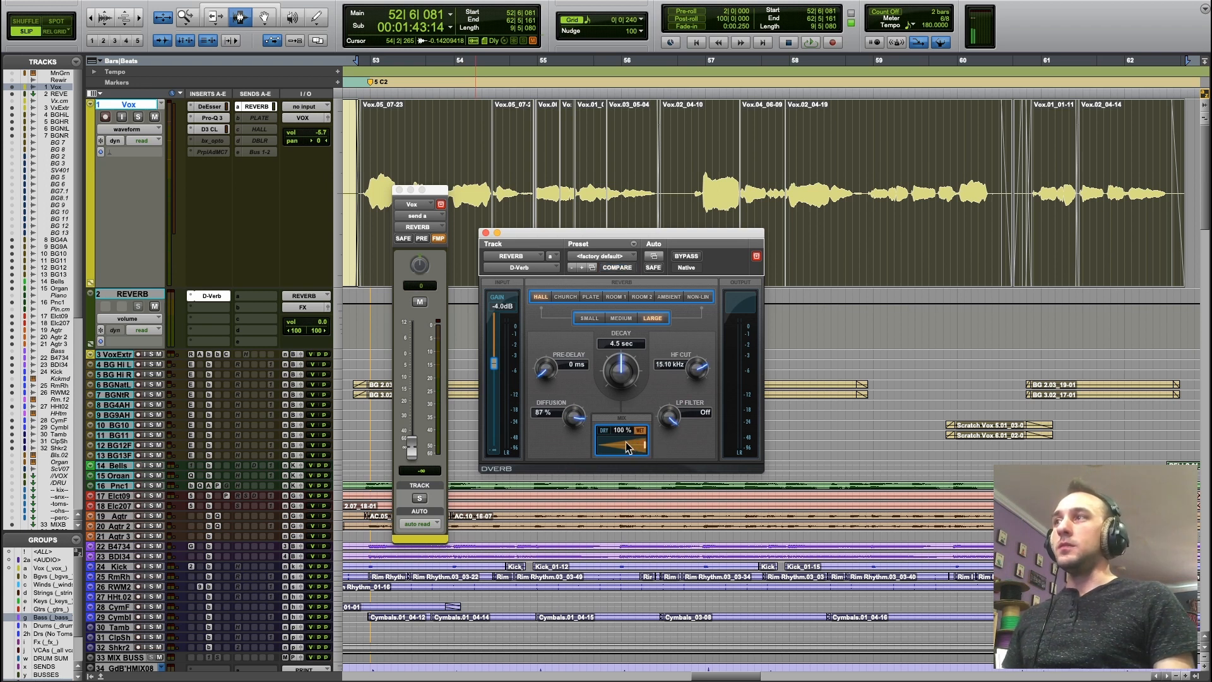
{"action": "left_click", "coordinate": [138, 107]}
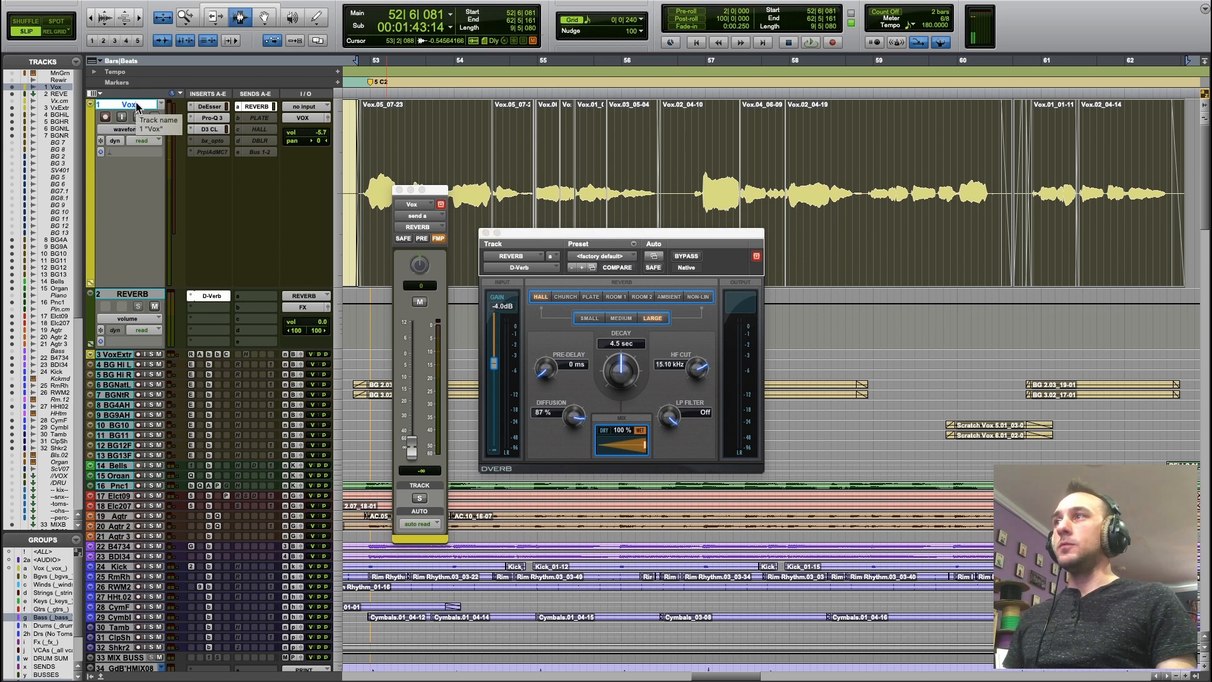
{"action": "left_click", "coordinate": [116, 296]}
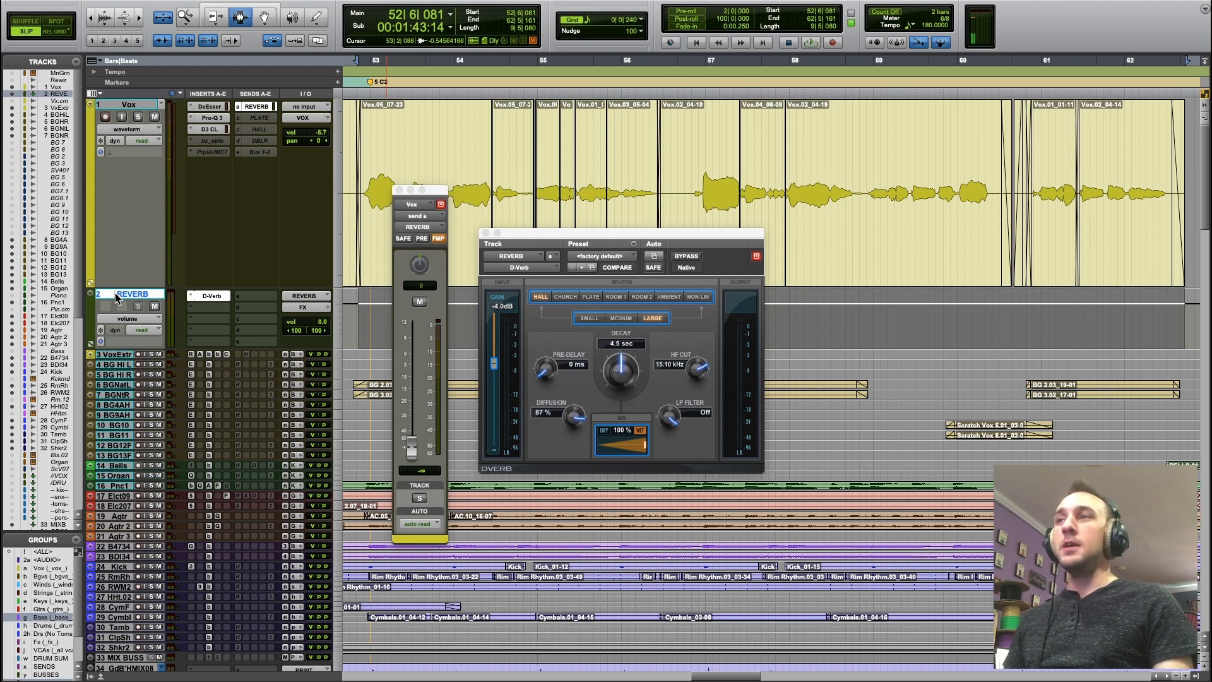
{"action": "left_click", "coordinate": [639, 451]}
{"action": "left_click_drag", "start_coordinate": [639, 451], "coordinate": [608, 454]}
{"action": "left_click", "coordinate": [169, 76]}
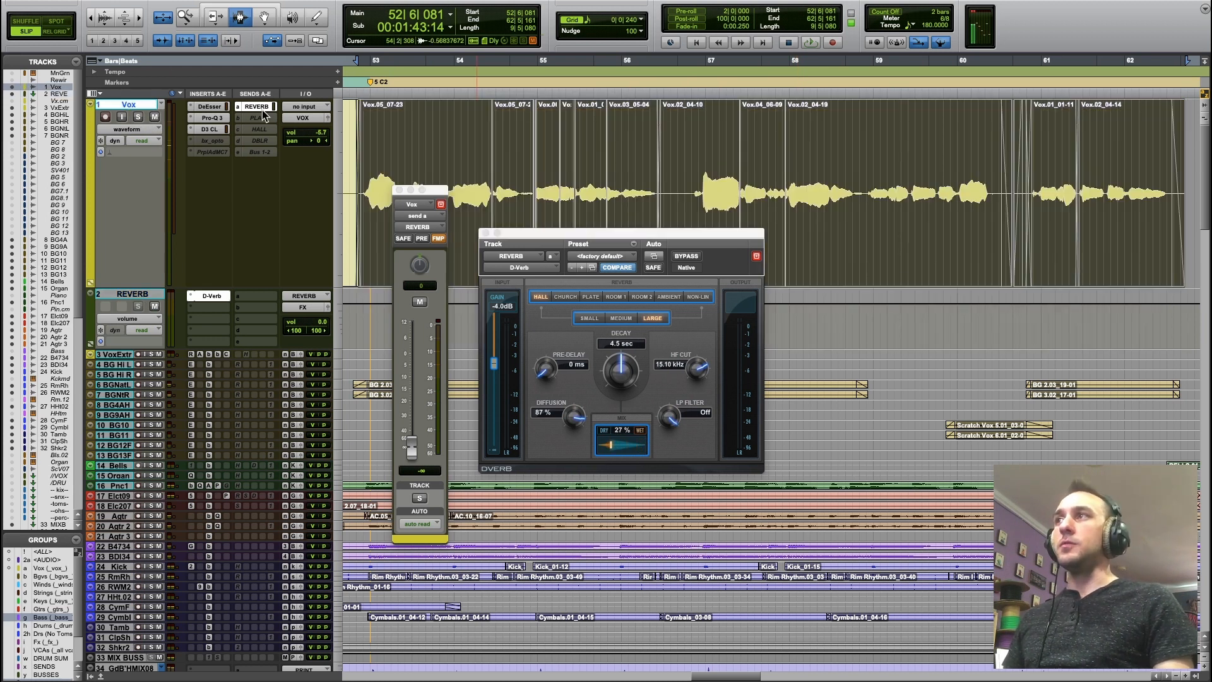
{"action": "left_click", "coordinate": [134, 294]}
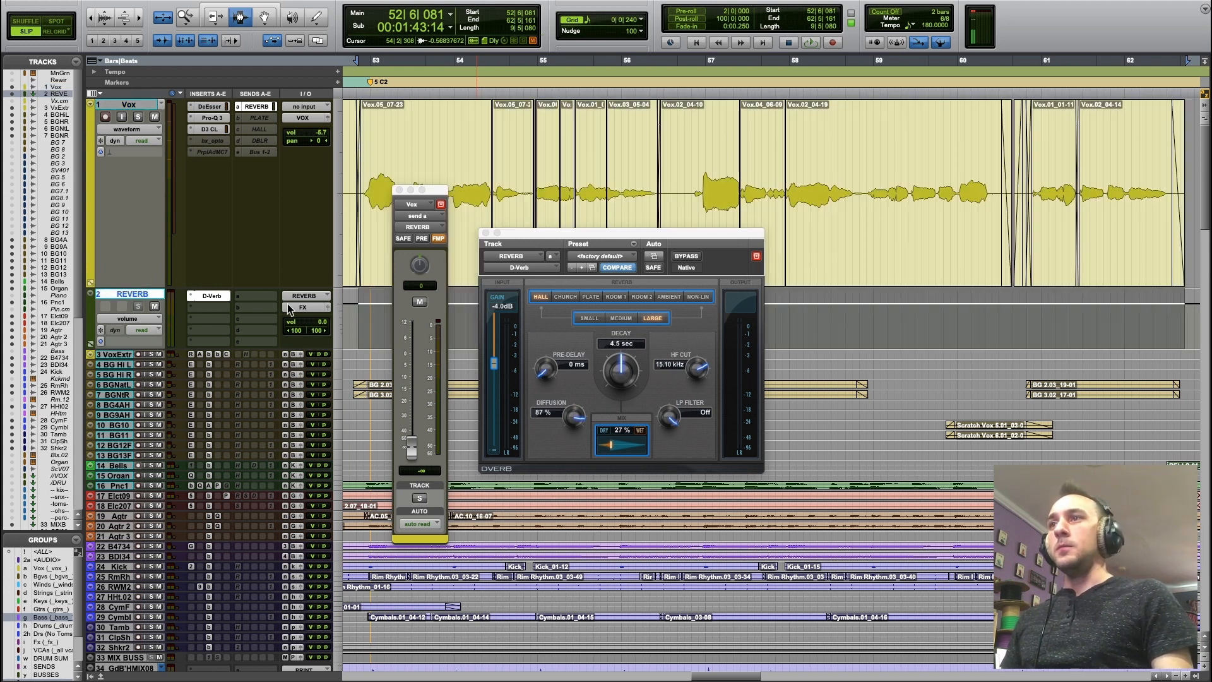
{"action": "left_click_drag", "start_coordinate": [611, 447], "coordinate": [732, 417]}
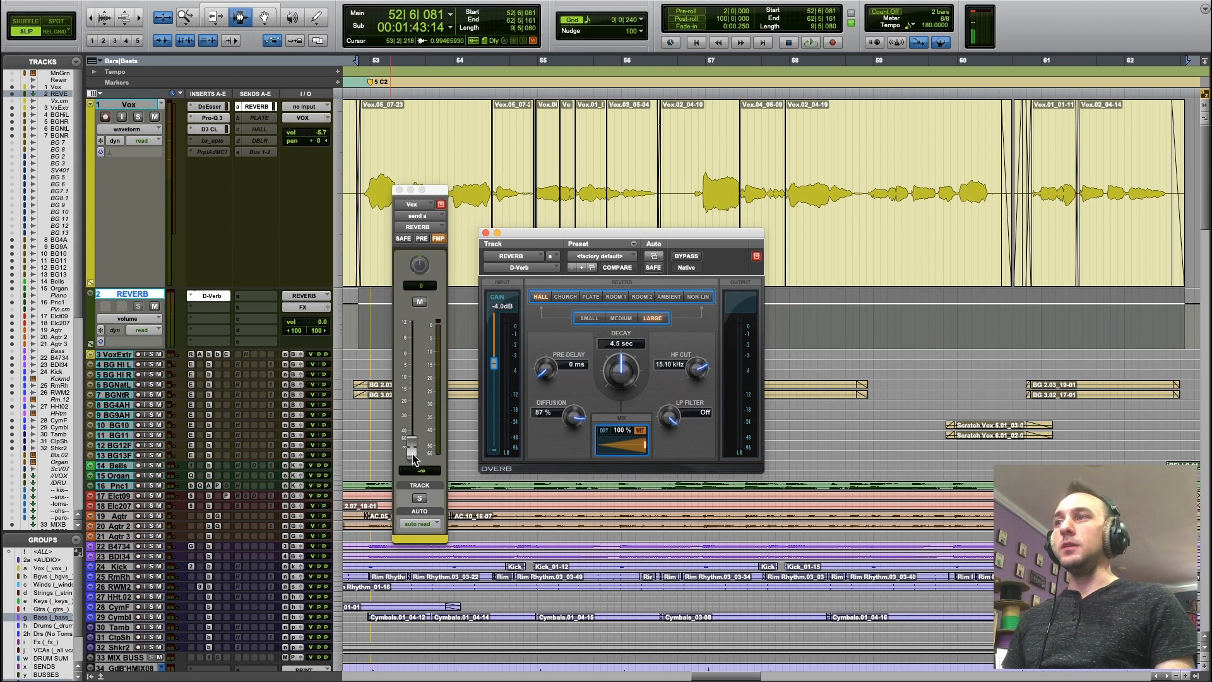
Audition the Vox reverb send up to +12.0 dB during playback and reset its level to 0.0 dB.
{"action": "key", "text": "space"}
{"action": "left_click_drag", "start_coordinate": [414, 459], "coordinate": [429, 326]}
{"action": "key", "text": "space"}
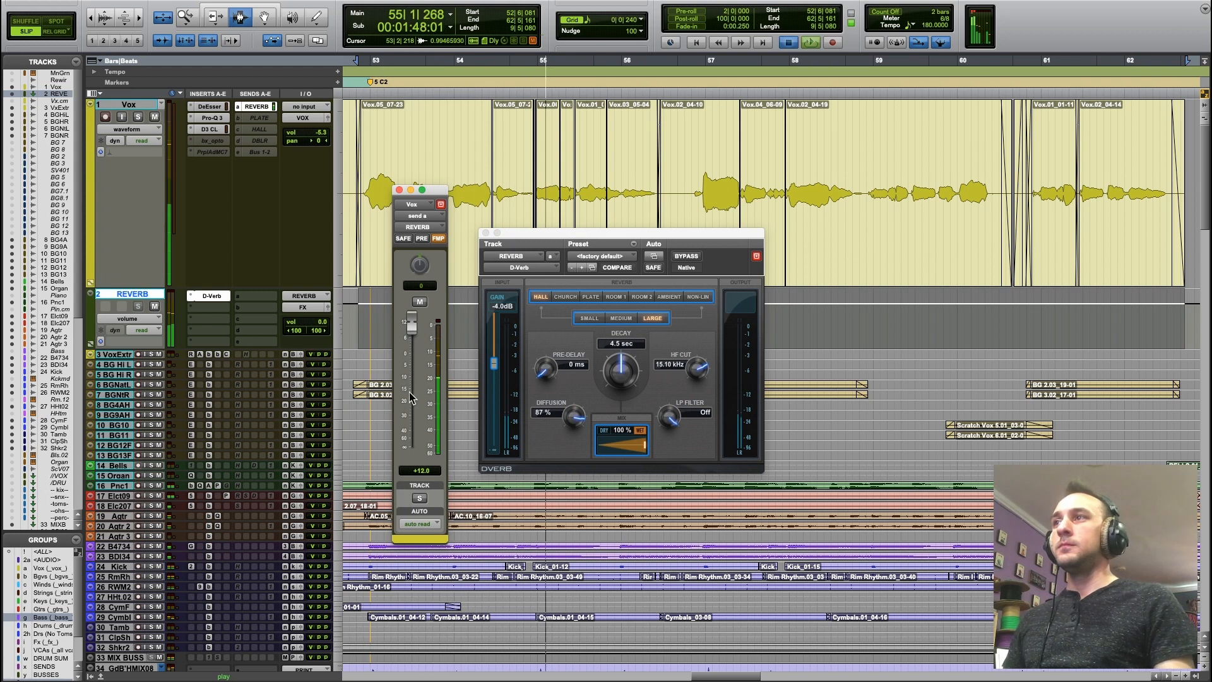
{"action": "left_click", "coordinate": [412, 323], "text": "alt"}
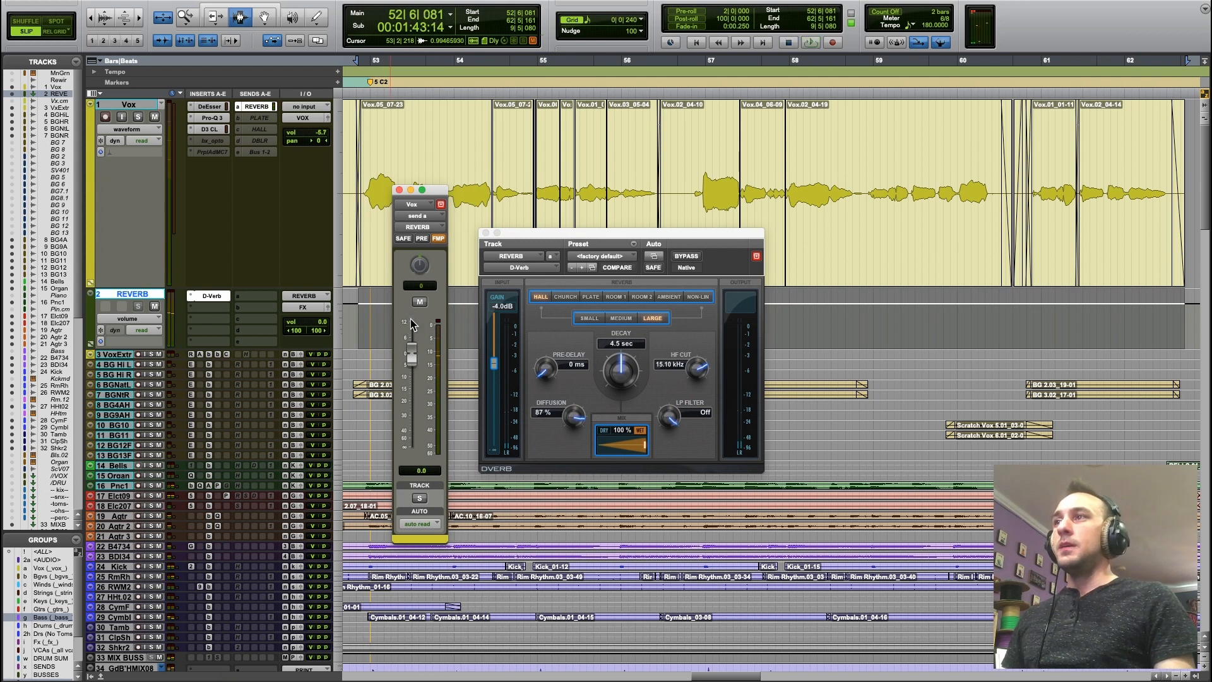
Expand the REVERB send controls on the Vox track and adjust the send level to -0.9 dB during playback.
{"action": "left_click", "coordinate": [238, 110]}
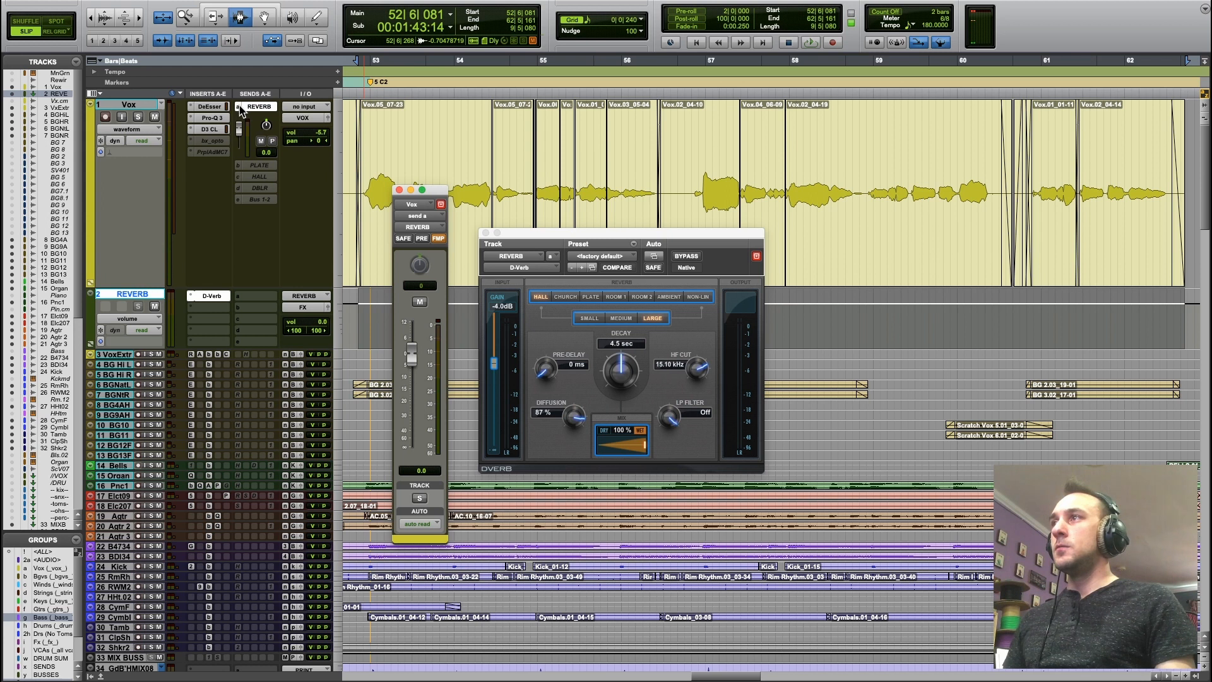
{"action": "mouse_move", "coordinate": [241, 134]}
{"action": "left_mouse_down"}
{"action": "mouse_move", "coordinate": [250, 139]}
{"action": "mouse_move", "coordinate": [241, 130]}
{"action": "left_mouse_up"}
{"action": "key", "text": "space"}
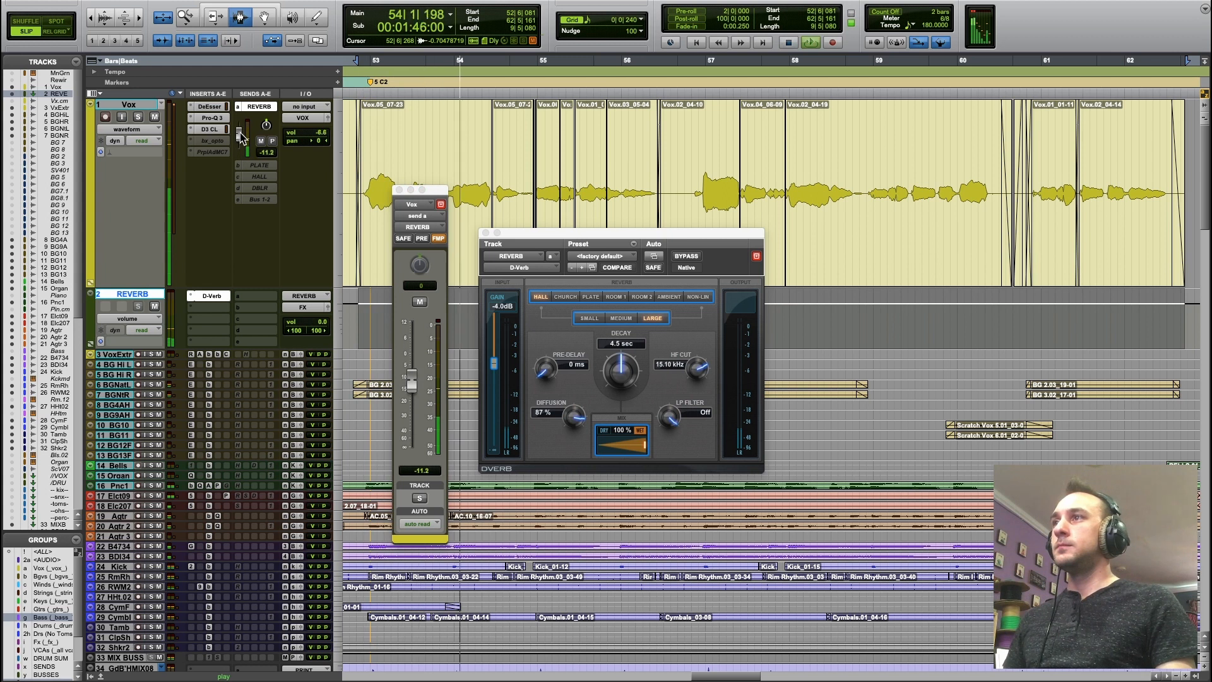
{"action": "left_click_drag", "start_coordinate": [240, 125], "coordinate": [242, 129]}
{"action": "key", "text": "space"}
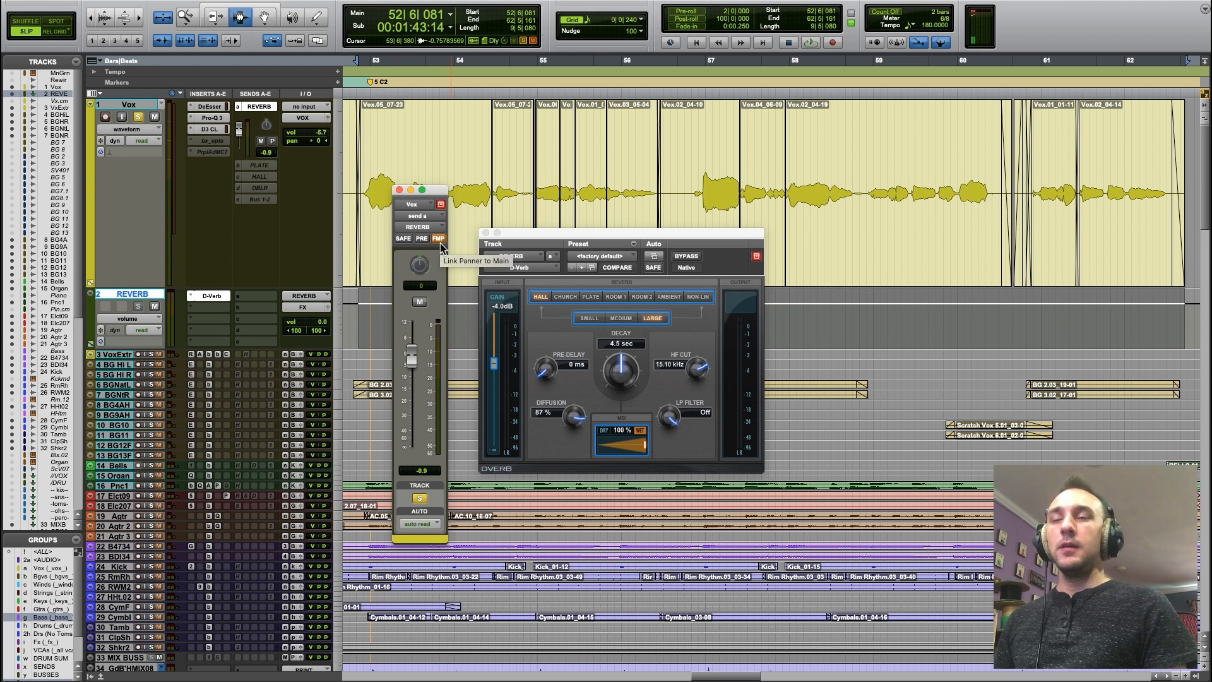
Try unlinking the send's panner from the main pan, pan the send to 4, and relink it.
{"action": "left_click", "coordinate": [439, 239]}
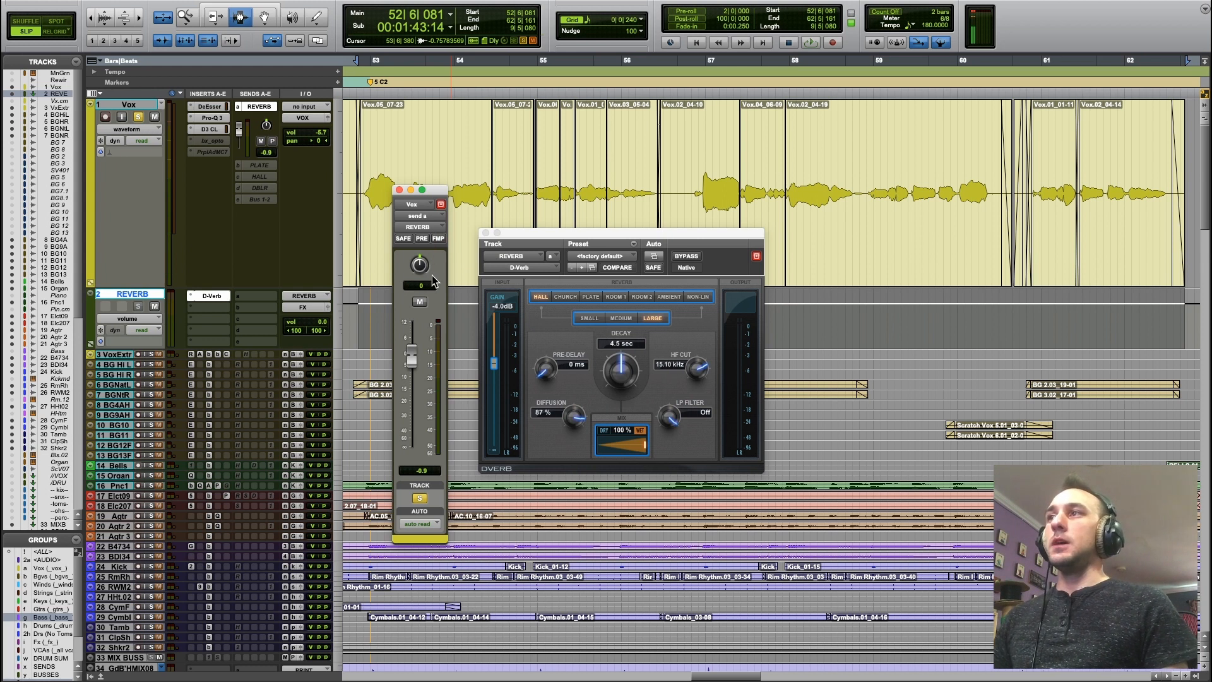
{"action": "left_click_drag", "start_coordinate": [421, 267], "coordinate": [464, 305]}
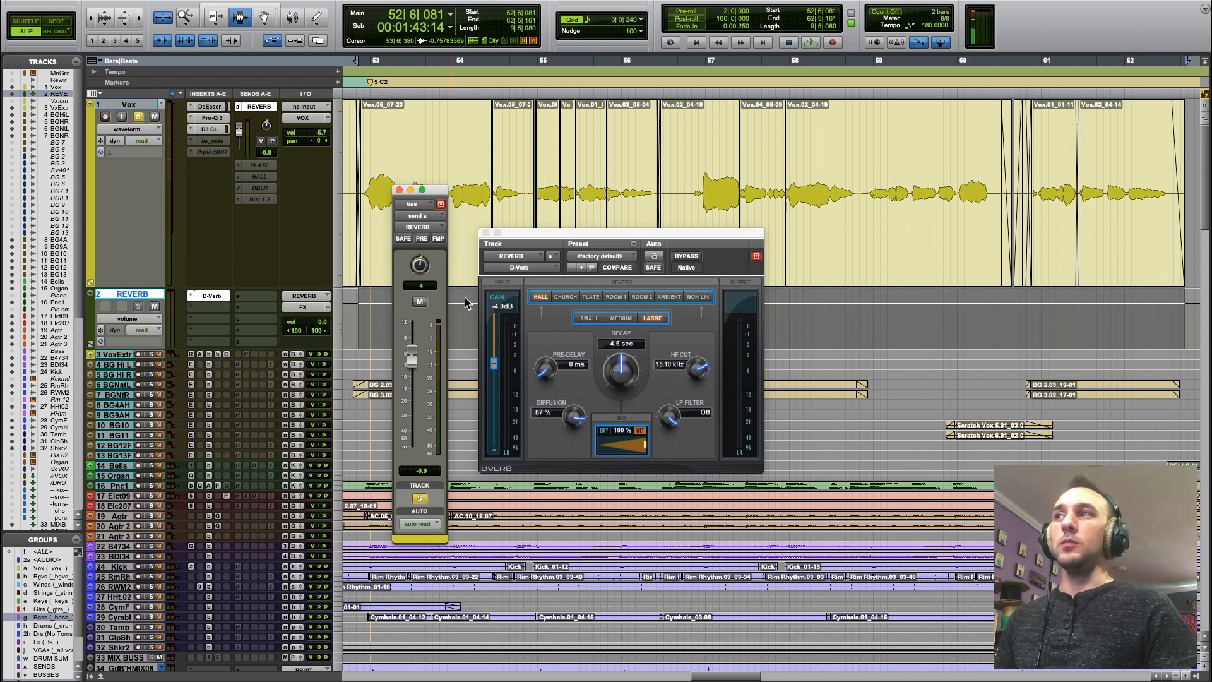
{"action": "left_click", "coordinate": [442, 240]}
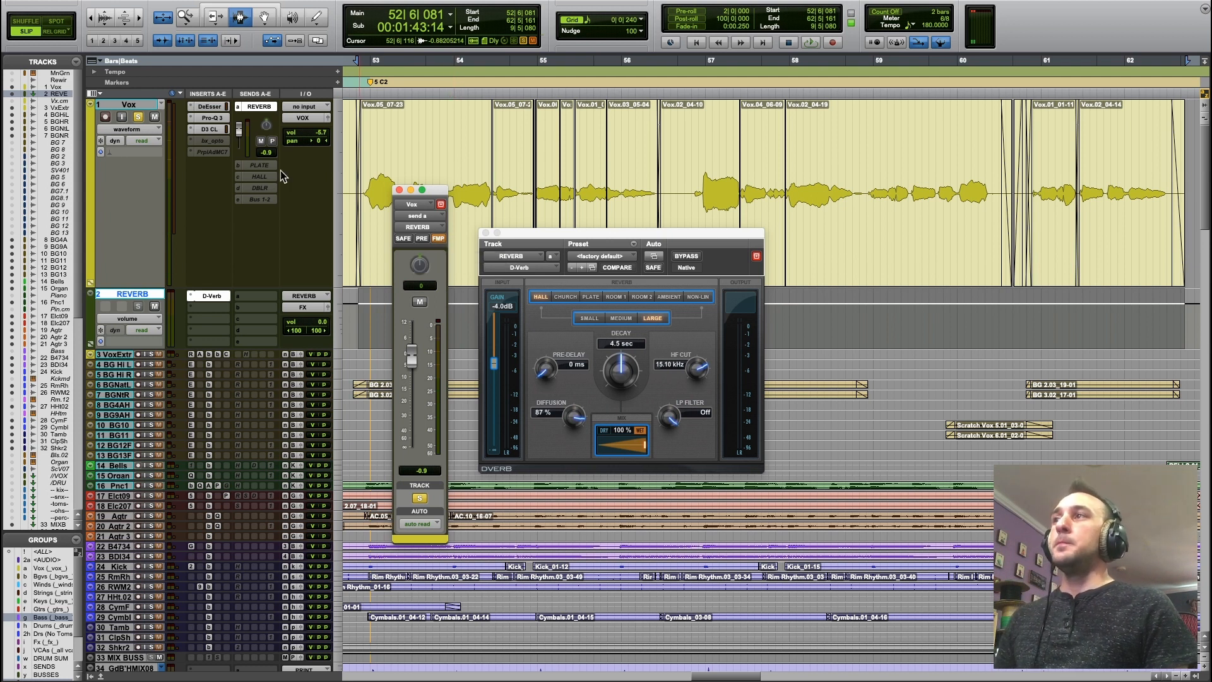
{"action": "left_click_drag", "start_coordinate": [323, 144], "coordinate": [320, 183]}
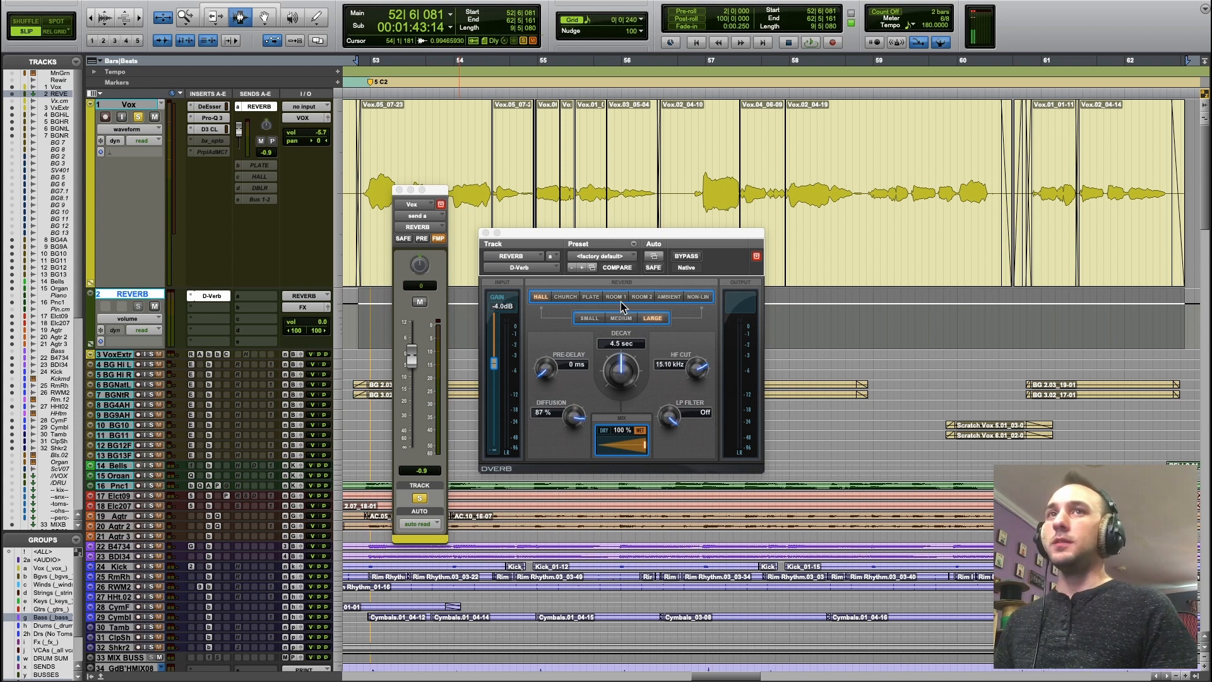
Move D-Verb to the REVERB track's second insert slot and insert FabFilter Pro-Q 3 ahead of it.
{"action": "left_click_drag", "start_coordinate": [215, 311], "coordinate": [213, 312]}
{"action": "left_click", "coordinate": [218, 297]}
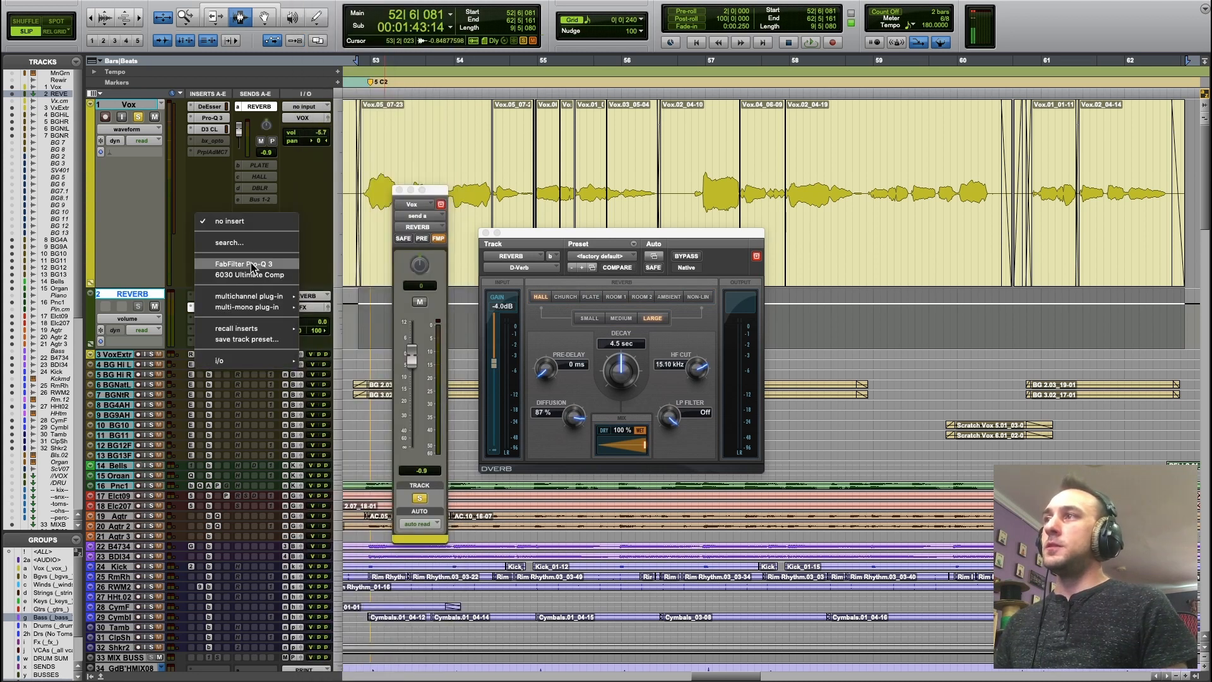
{"action": "left_click", "coordinate": [252, 262]}
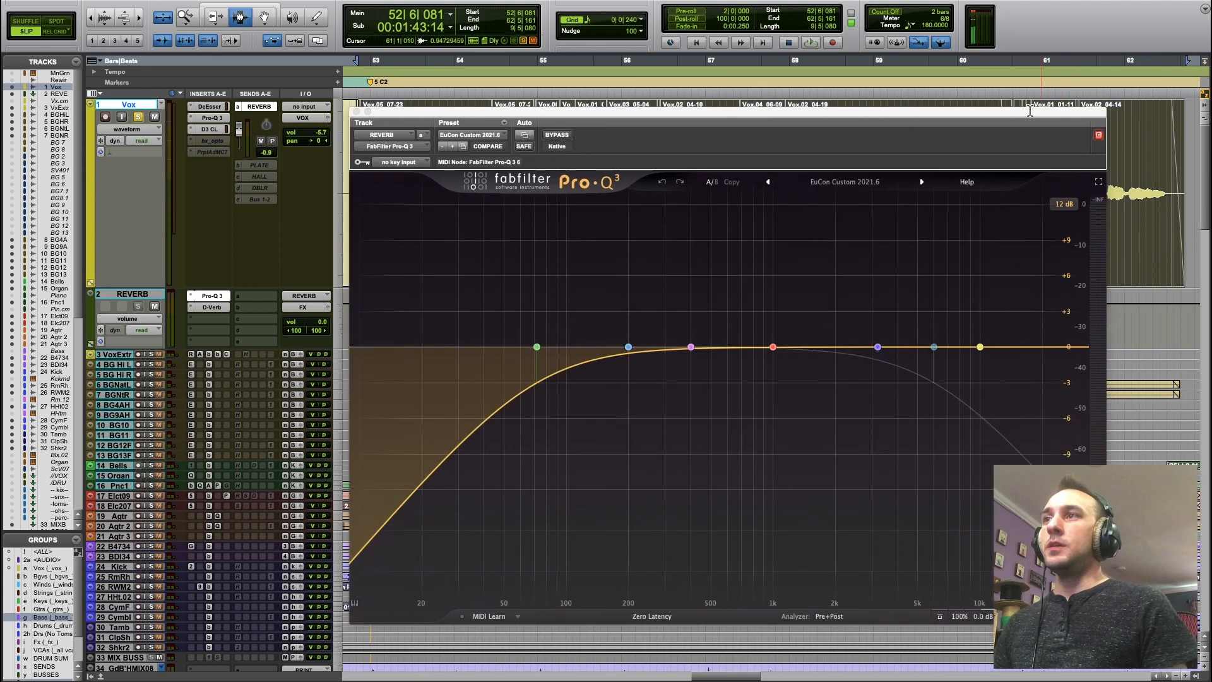
{"action": "left_click_drag", "start_coordinate": [967, 131], "coordinate": [725, 108]}
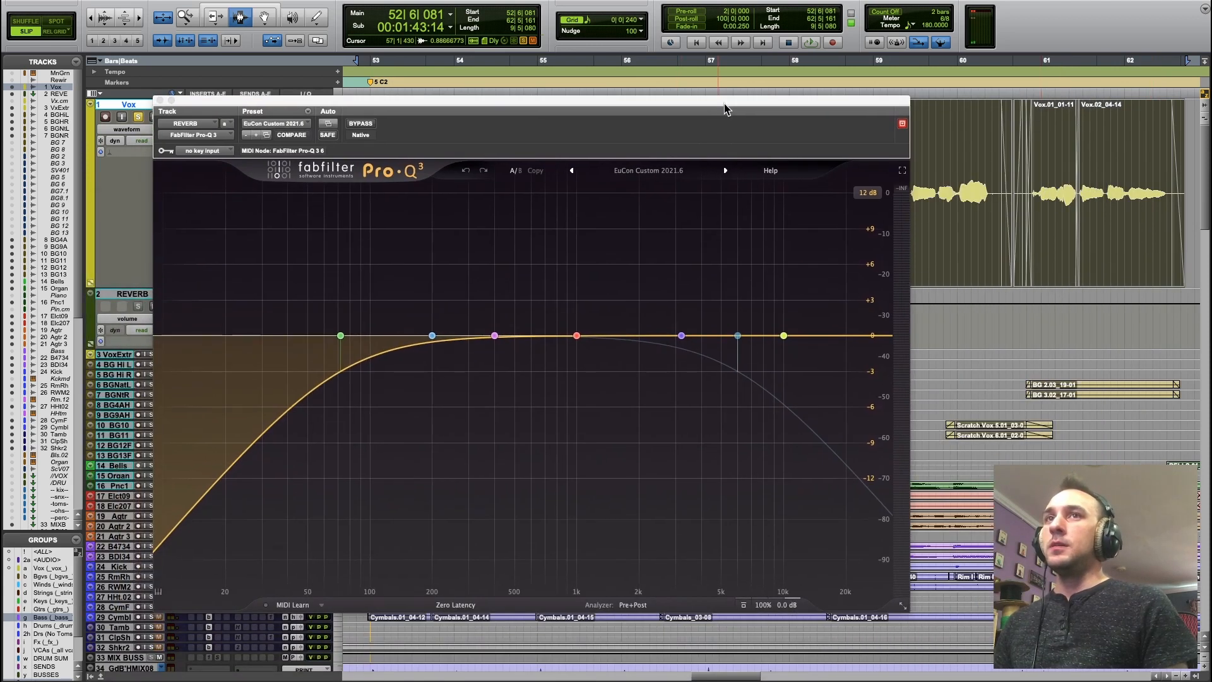
During playback, raise the first Pro-Q 3's low cut to about 300 Hz at 12 dB/oct and enable its 6000 Hz high cut.
{"action": "left_click", "coordinate": [340, 335]}
{"action": "key", "text": "space"}
{"action": "left_click_drag", "start_coordinate": [341, 336], "coordinate": [474, 346]}
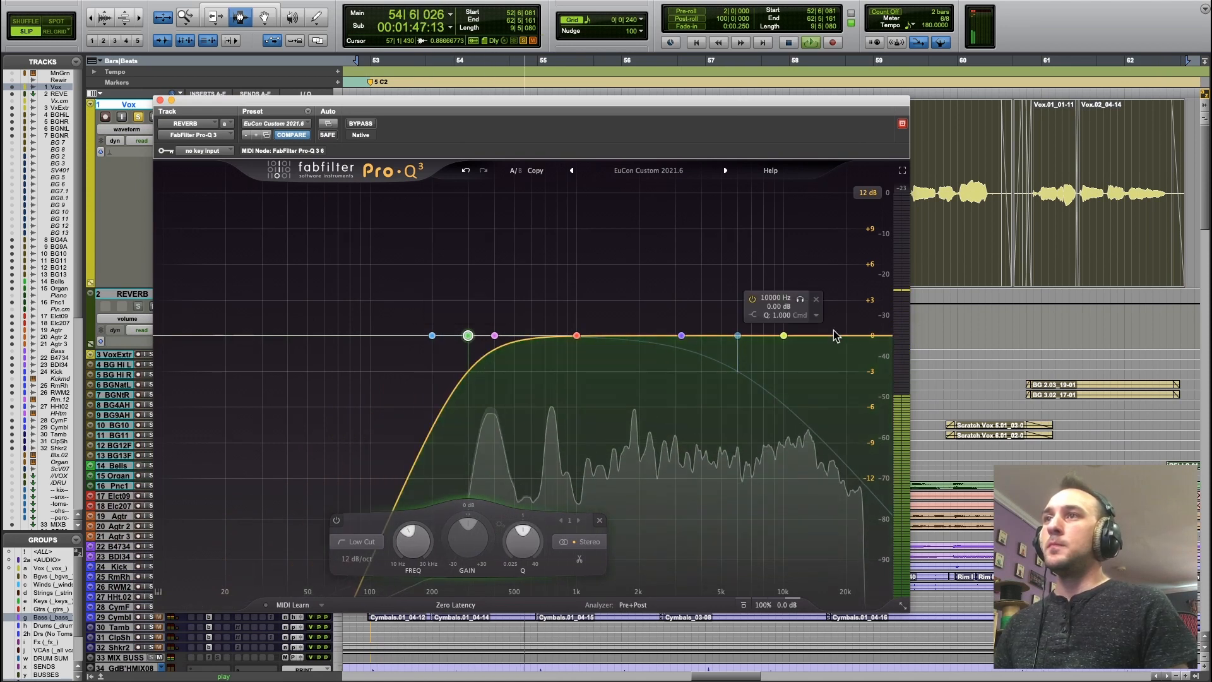
{"action": "left_click", "coordinate": [738, 336]}
{"action": "left_click", "coordinate": [706, 300]}
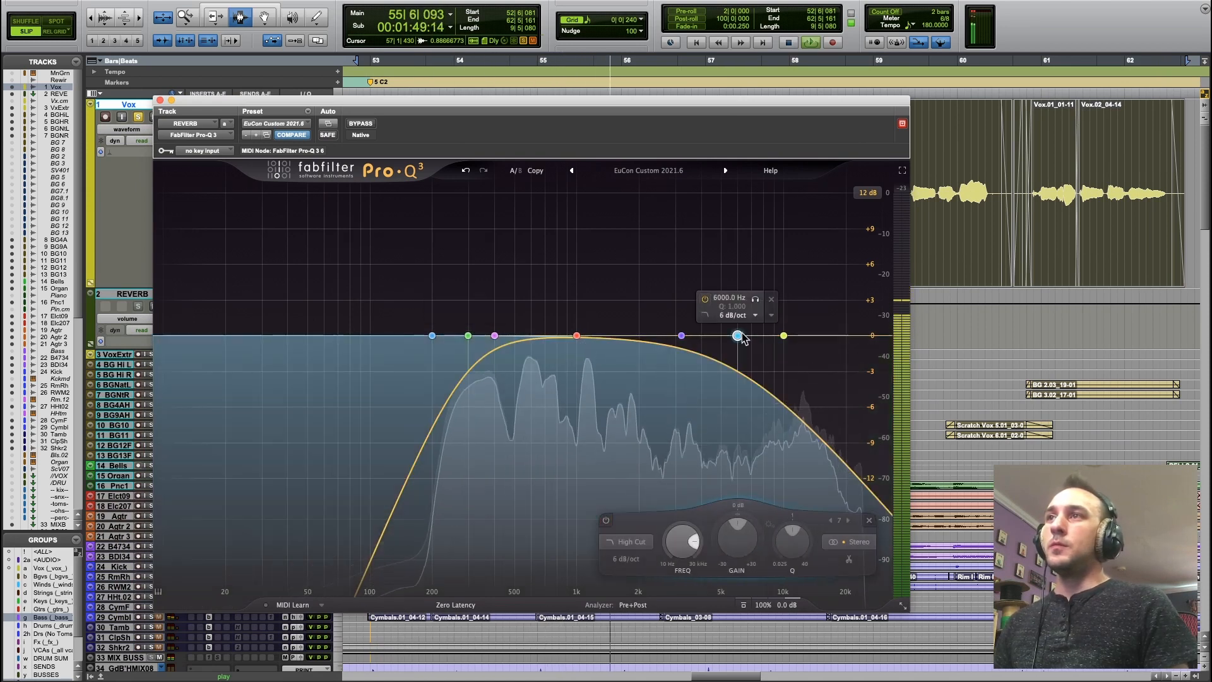
Lower the high cut to just above 2 kHz, add a Flat Tilt boost around 600 Hz, and close the EQ.
{"action": "left_click", "coordinate": [738, 337], "text": "alt+shift"}
{"action": "left_click_drag", "start_coordinate": [738, 336], "coordinate": [529, 210]}
{"action": "key", "text": "space"}
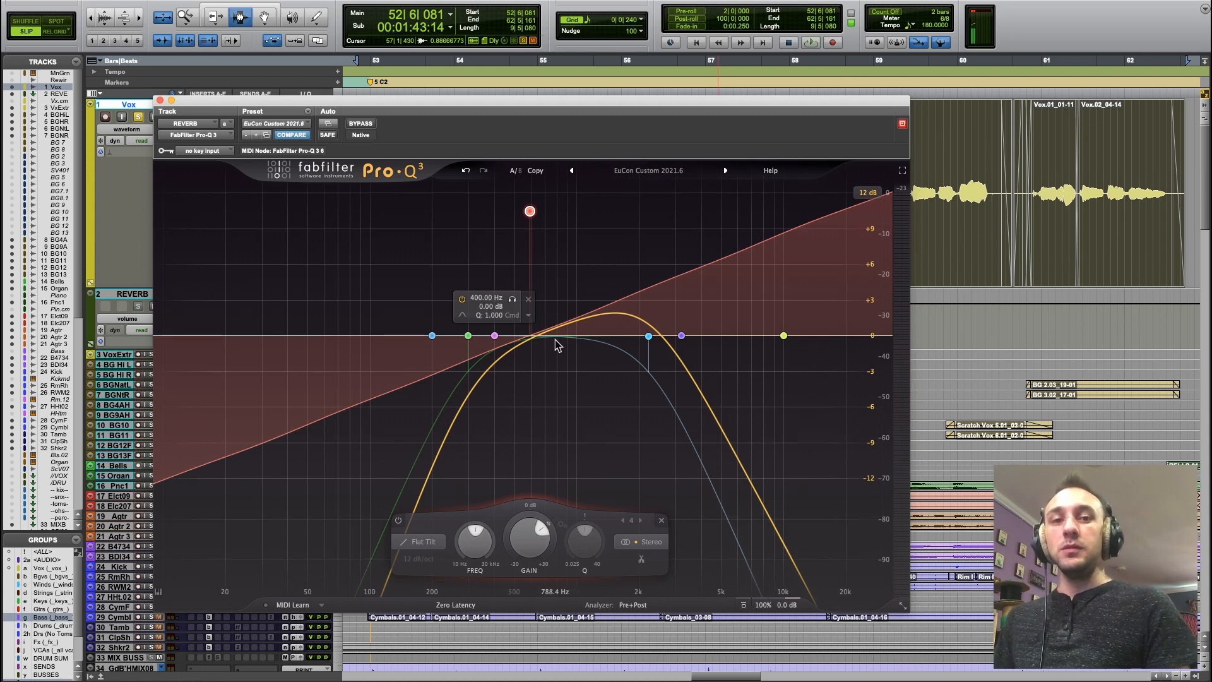
{"action": "left_click", "coordinate": [160, 101]}
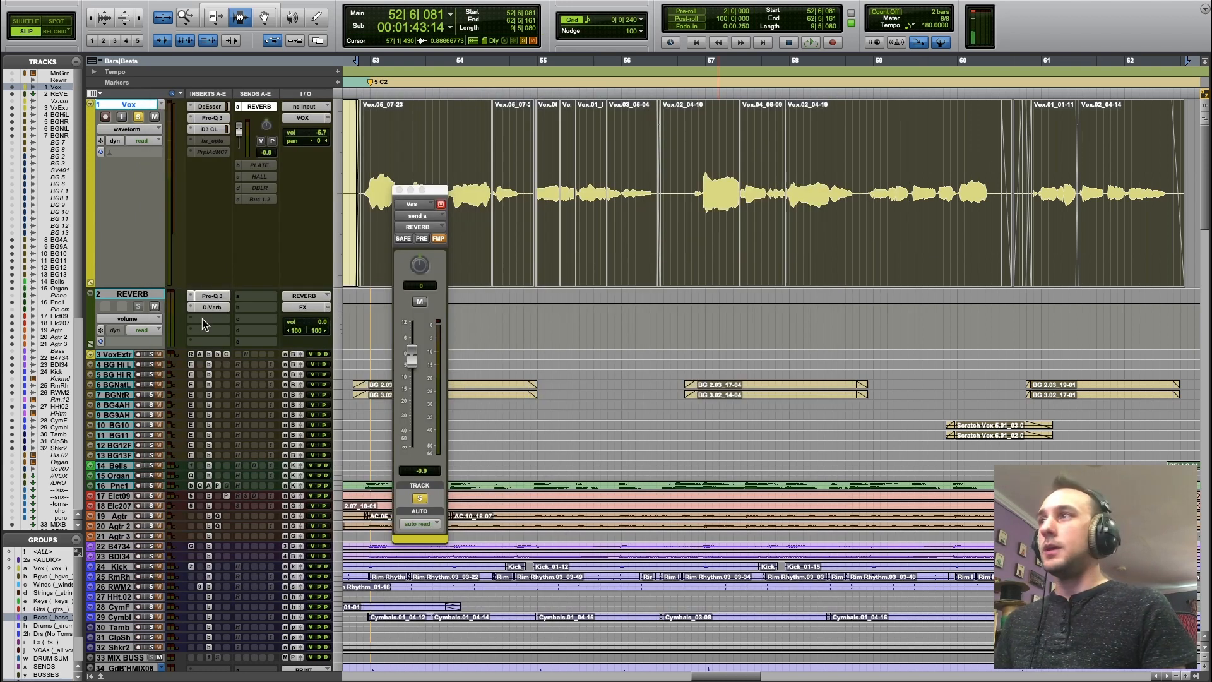
Insert a second Pro-Q 3 after D-Verb and cut its 3200 Hz bell by about 5 dB with a narrower Q.
{"action": "left_click", "coordinate": [202, 319]}
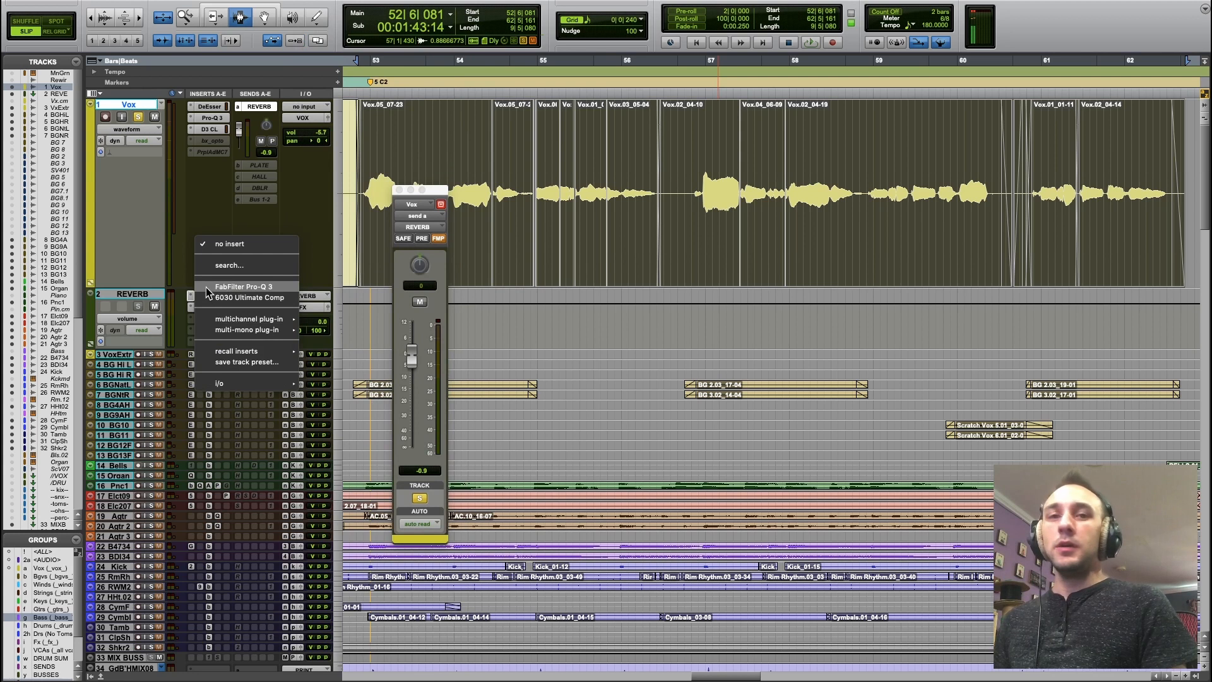
{"action": "left_click", "coordinate": [207, 288]}
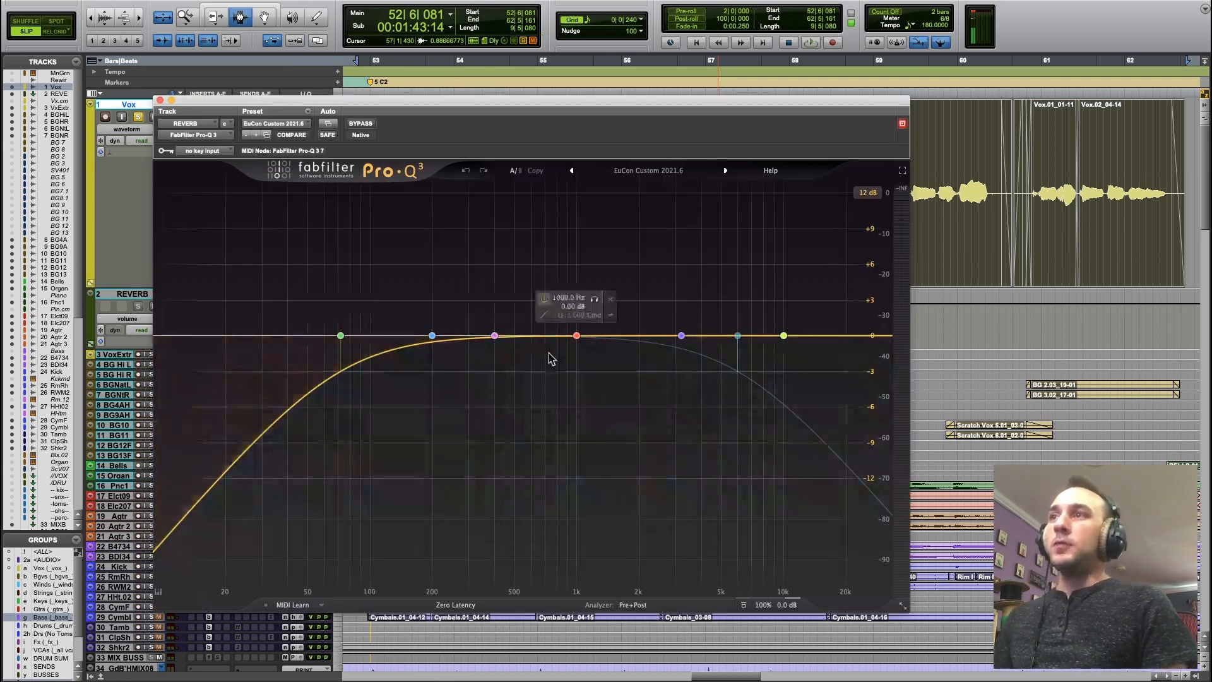
{"action": "left_click", "coordinate": [682, 337]}
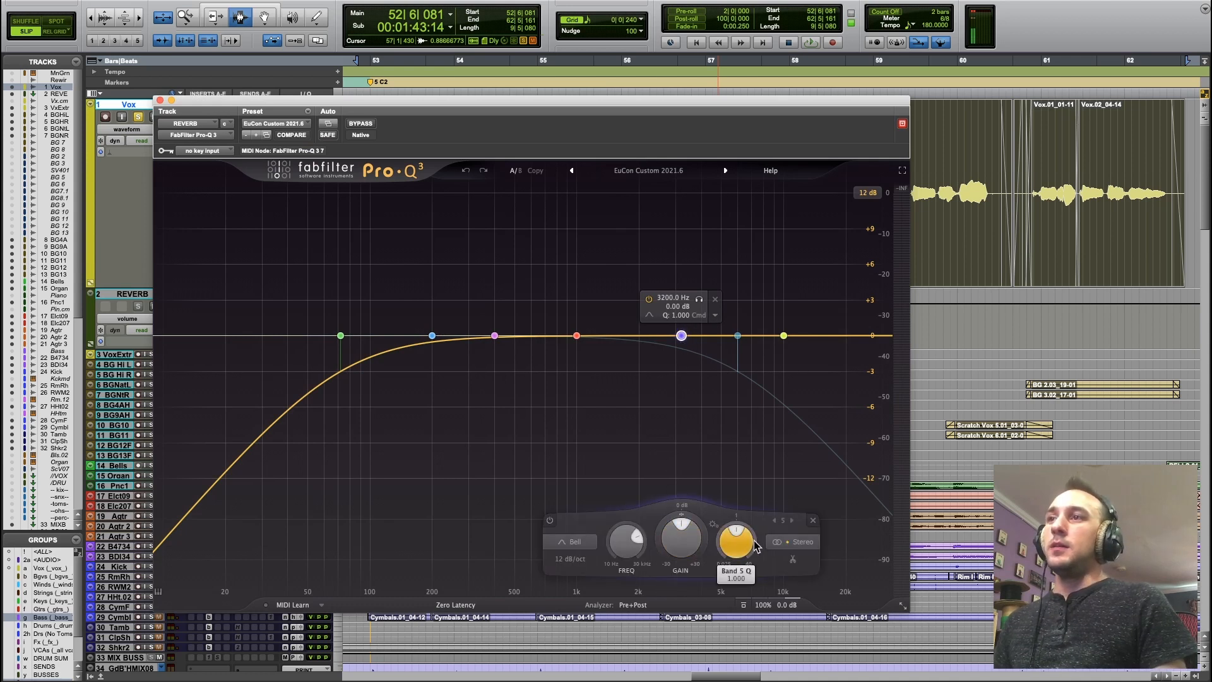
{"action": "left_click_drag", "start_coordinate": [745, 550], "coordinate": [750, 512]}
{"action": "left_click_drag", "start_coordinate": [681, 537], "coordinate": [677, 592]}
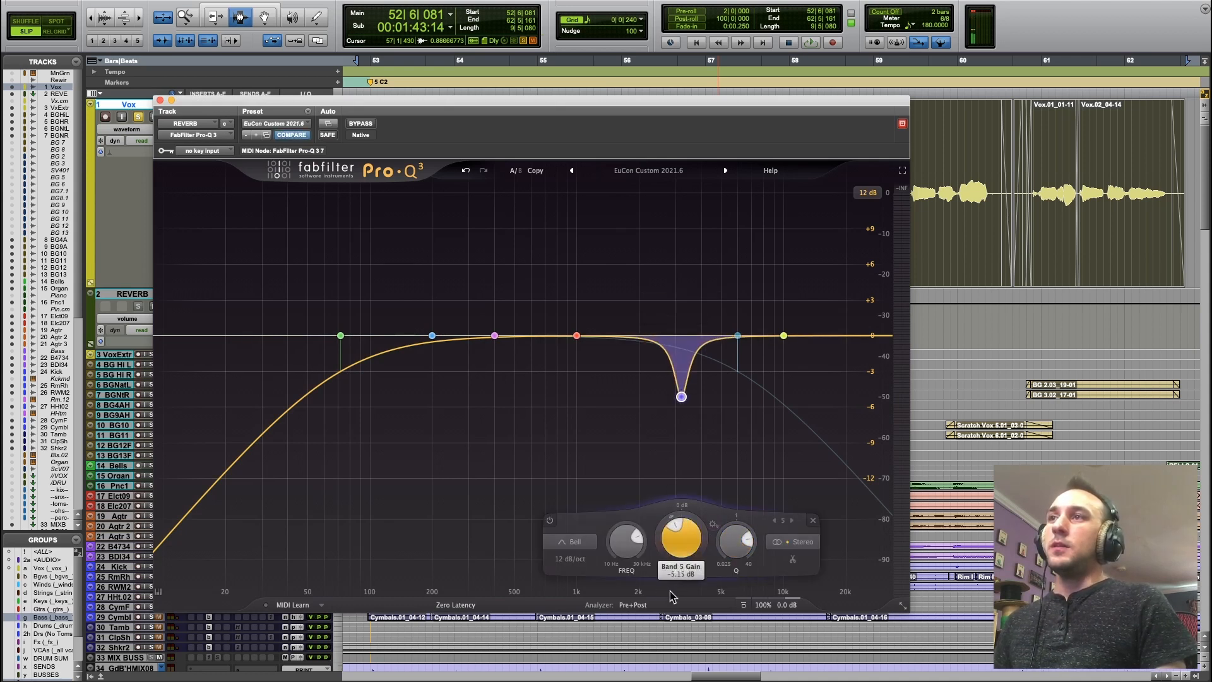
Raise the second EQ's low cut to about 220 Hz, move the bell cut to about 1.3 kHz at -20 dB, and close it.
{"action": "left_click_drag", "start_coordinate": [340, 335], "coordinate": [442, 335]}
{"action": "key", "text": "space"}
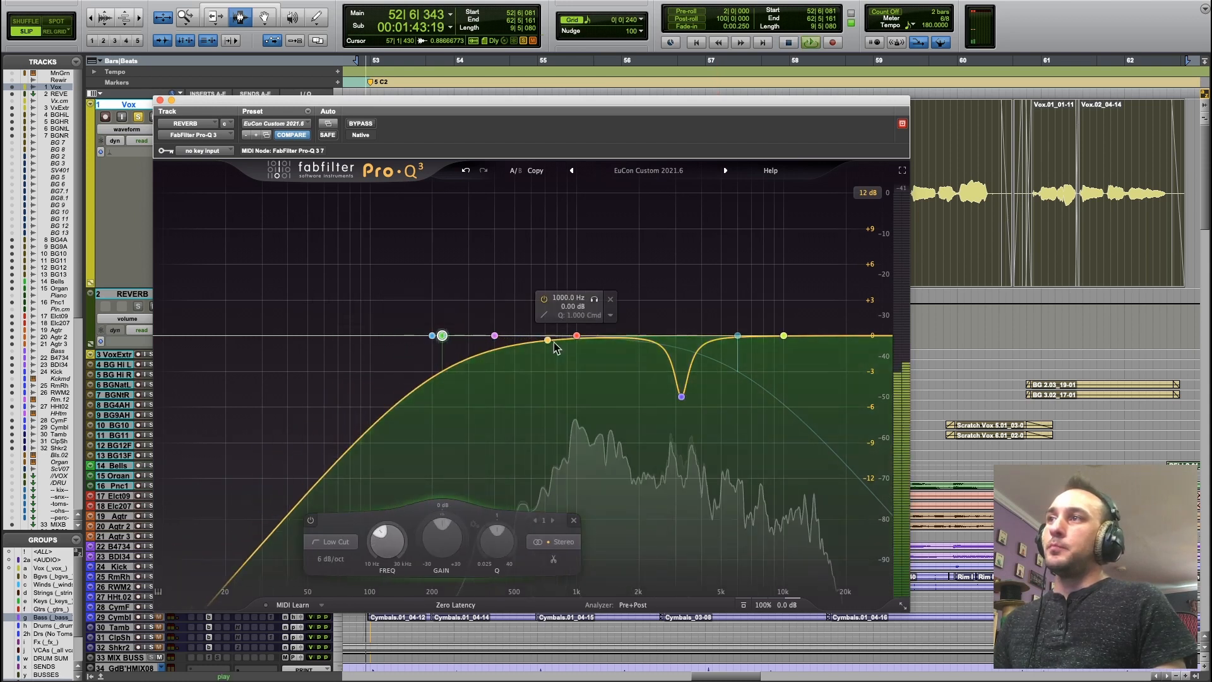
{"action": "left_click_drag", "start_coordinate": [682, 396], "coordinate": [600, 577]}
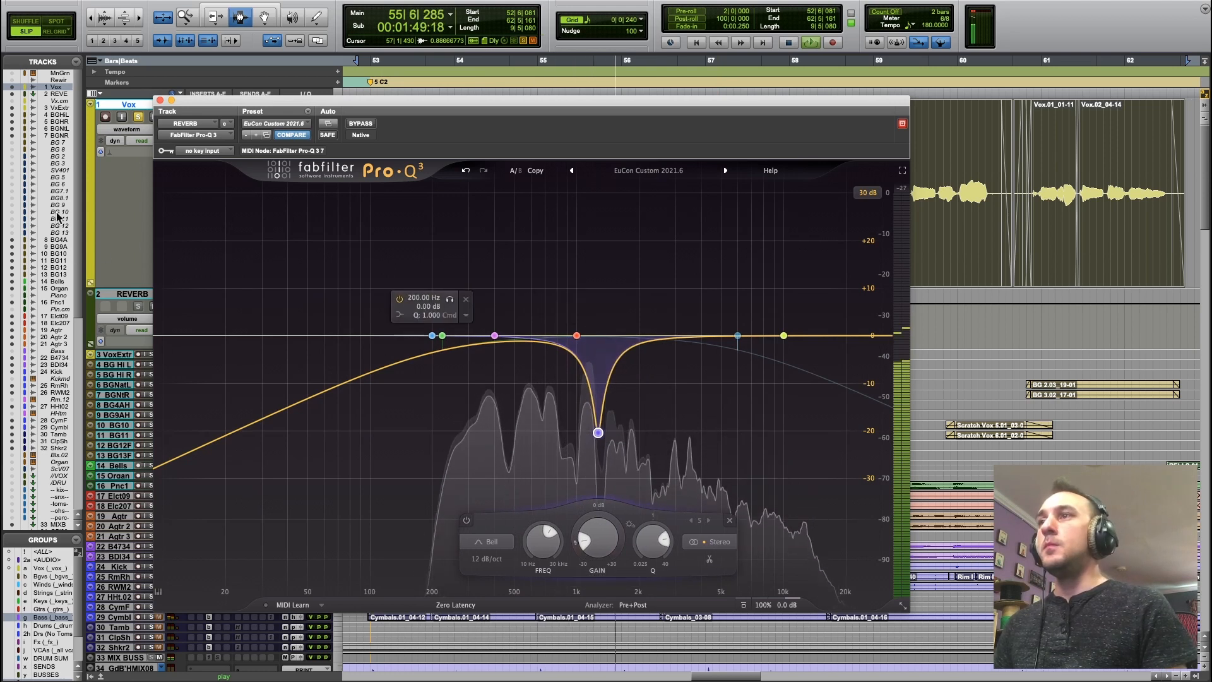
{"action": "key", "text": "space"}
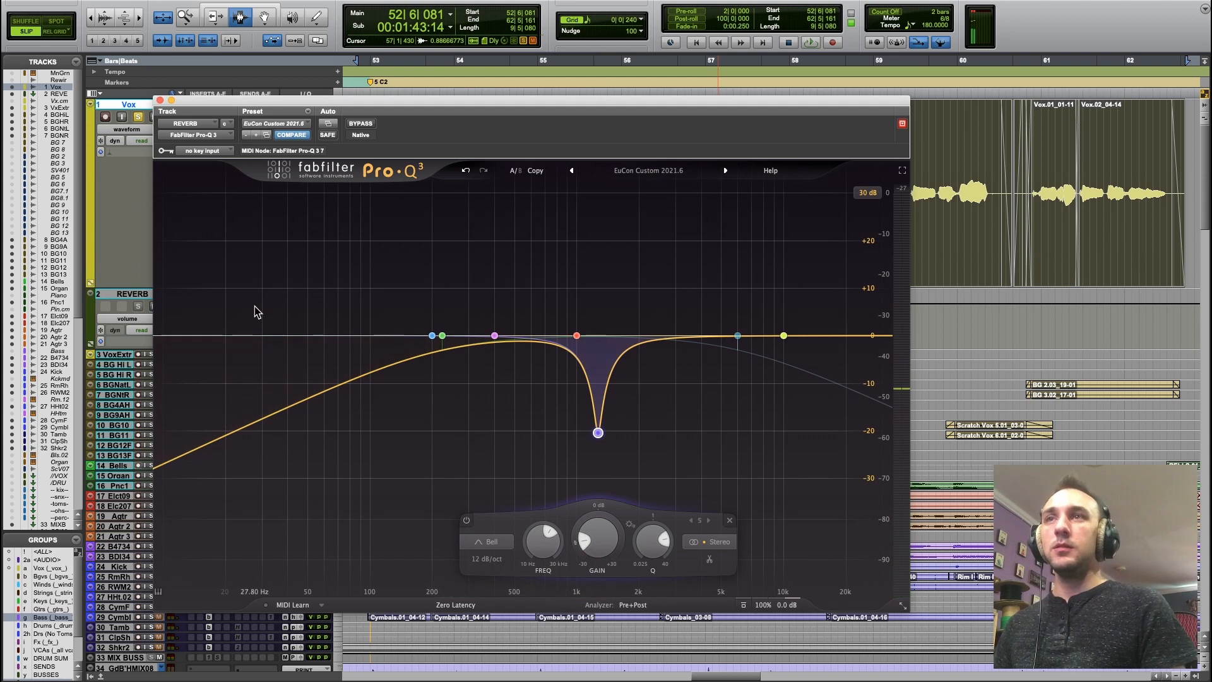
{"action": "left_click", "coordinate": [159, 99]}
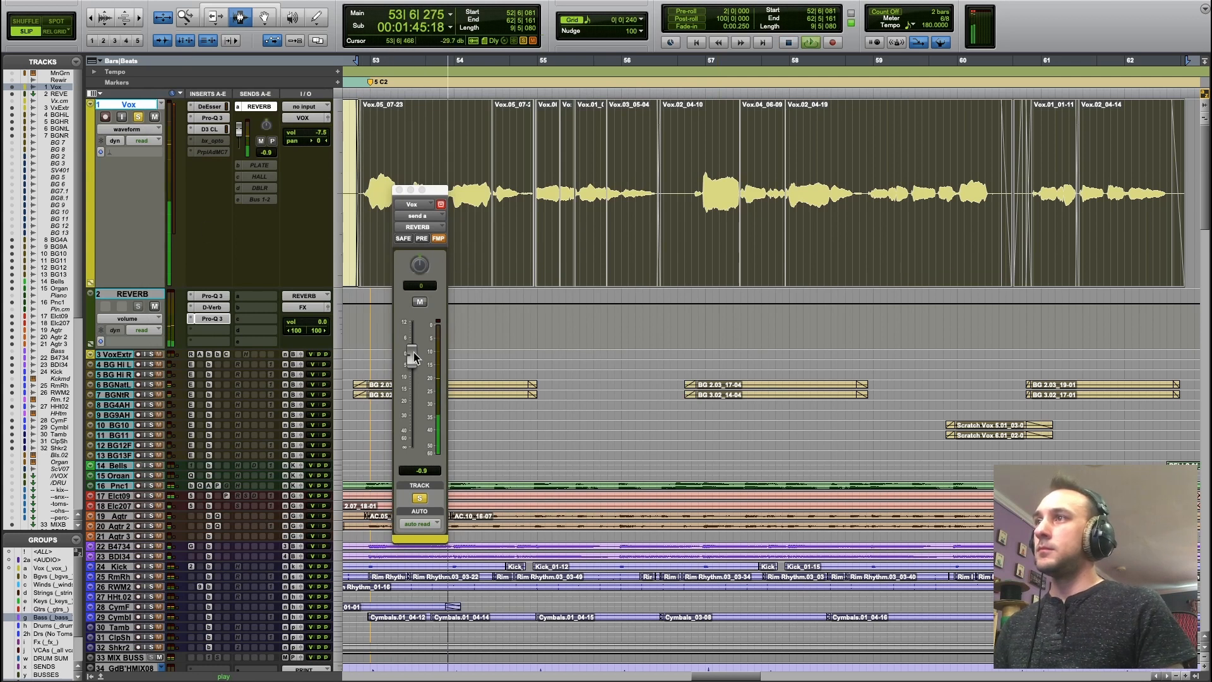
Insert the H910 Harmonizer after the second Pro-Q 3 on the REVERB track and set its pitch ratio to 0.50.
{"action": "left_click", "coordinate": [216, 331]}
{"action": "left_click", "coordinate": [249, 274]}
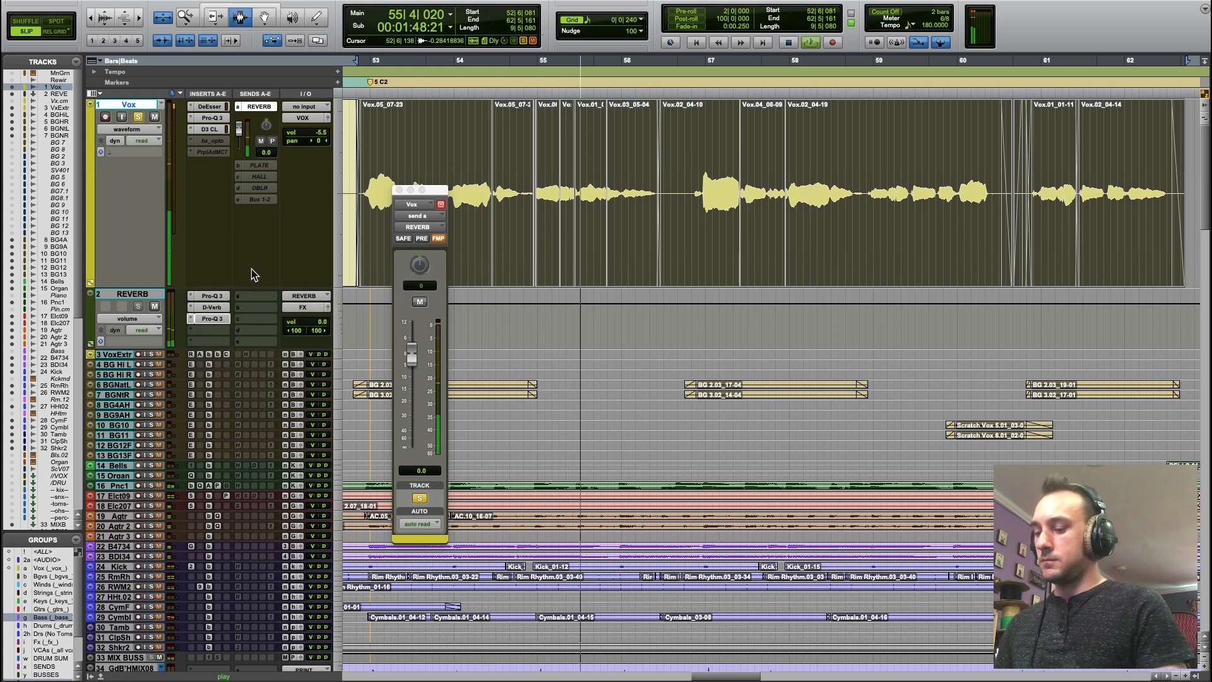
{"action": "type", "text": "wide"}
{"action": "key", "text": "Return"}
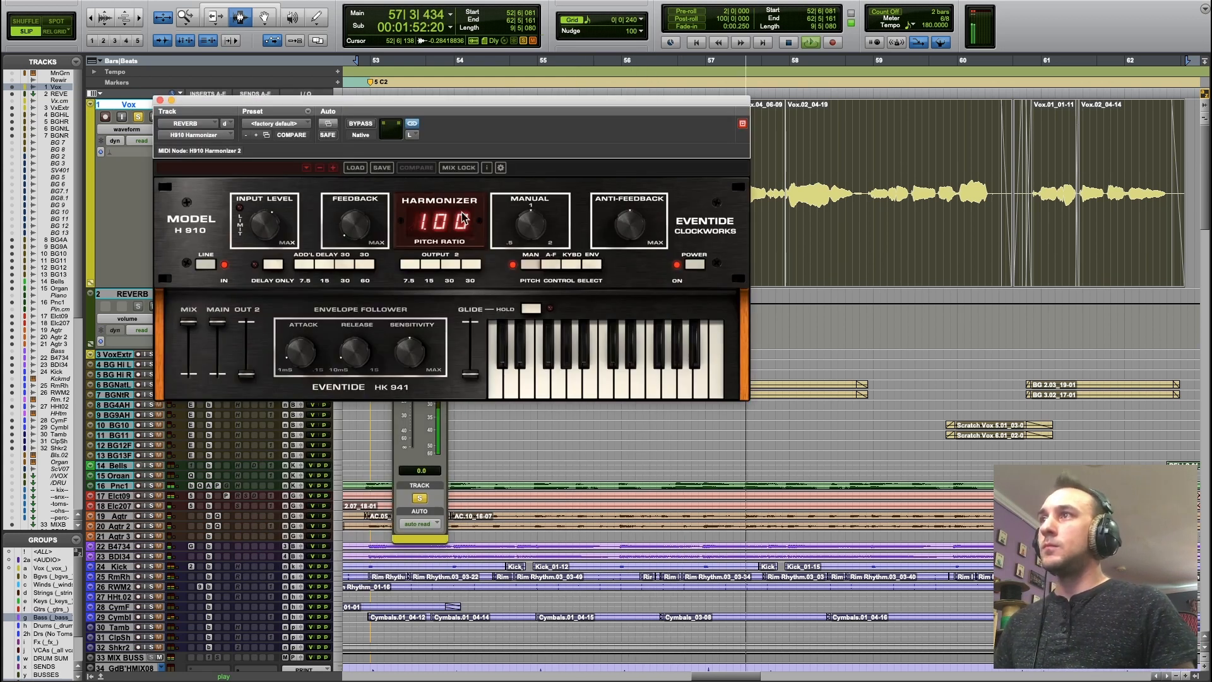
{"action": "left_click_drag", "start_coordinate": [530, 226], "coordinate": [518, 309]}
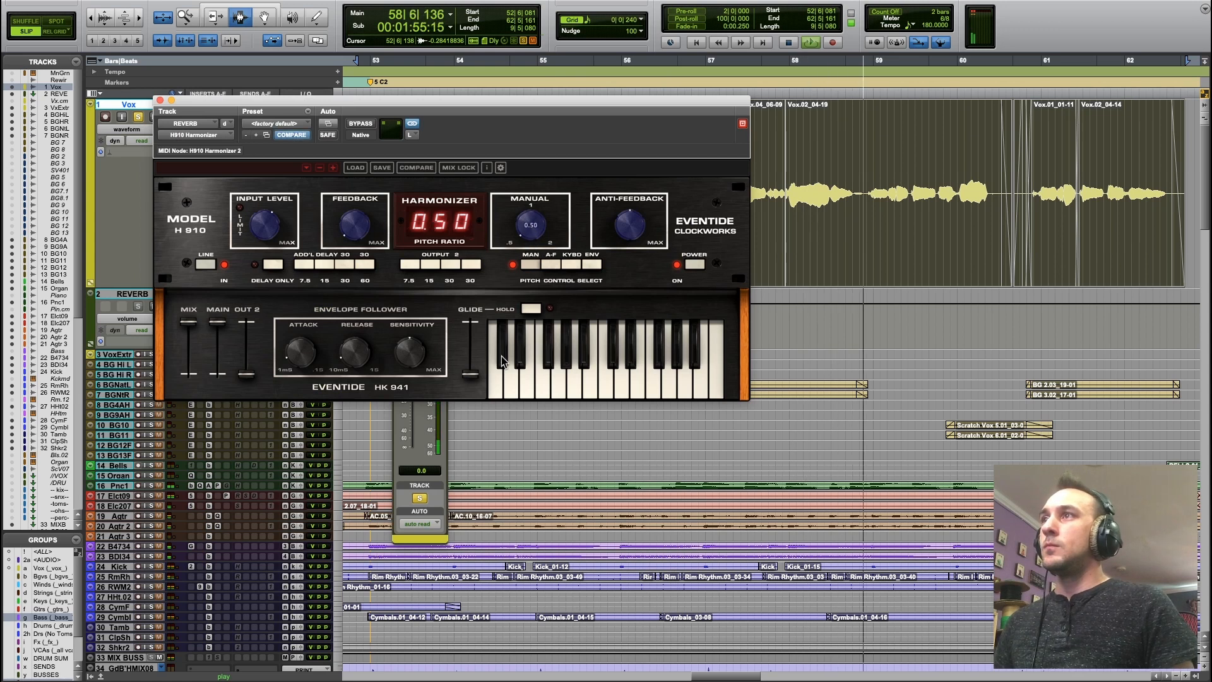
{"action": "left_click_drag", "start_coordinate": [290, 105], "coordinate": [424, 160]}
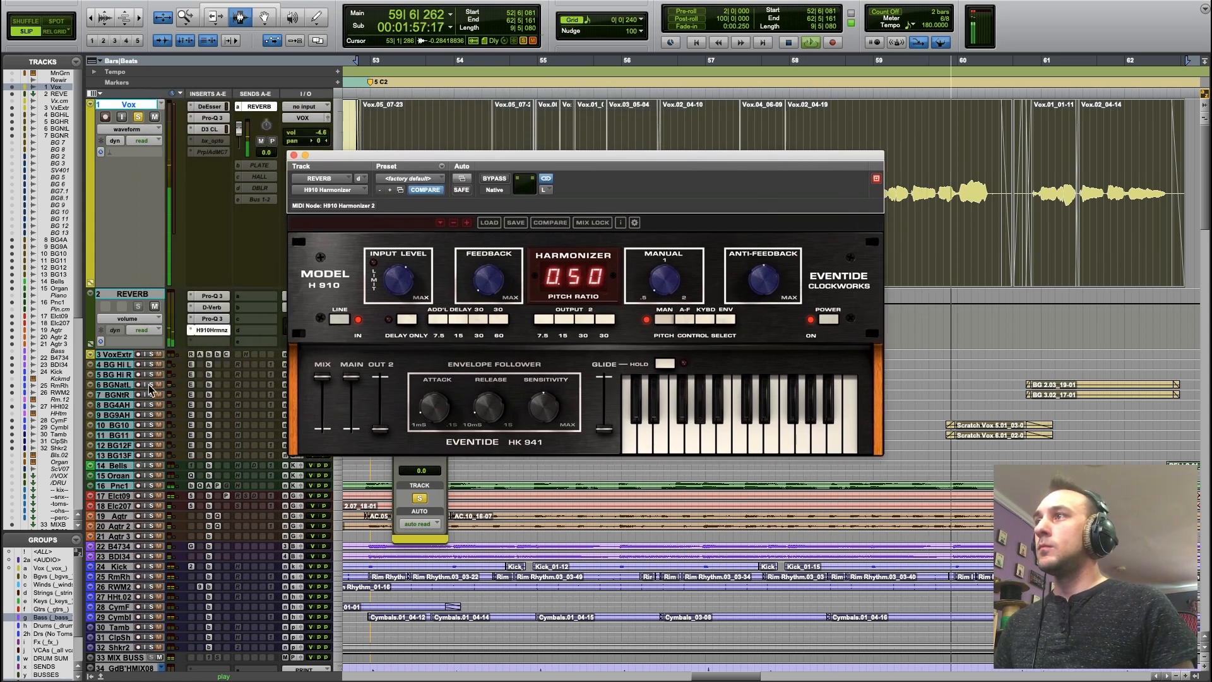
Search for a flanger and insert the stereo Instant Flanger Mk II after the H910 Harmonizer on the REVERB track.
{"action": "left_click", "coordinate": [214, 343]}
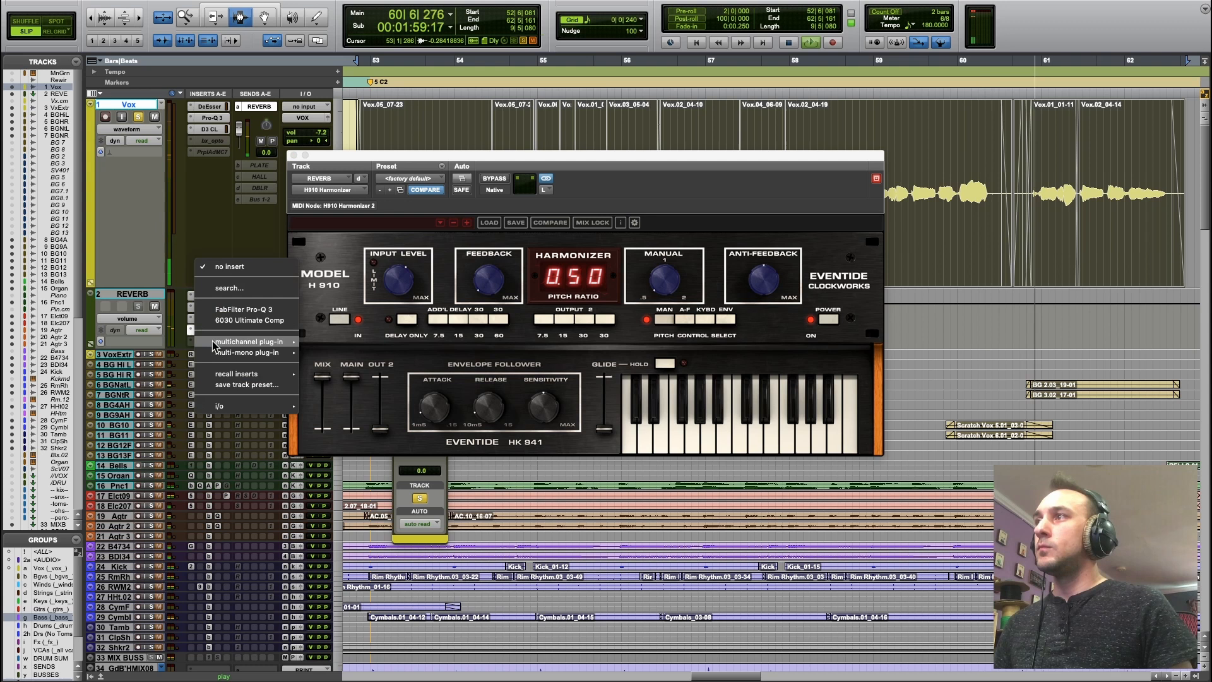
{"action": "left_click", "coordinate": [251, 285]}
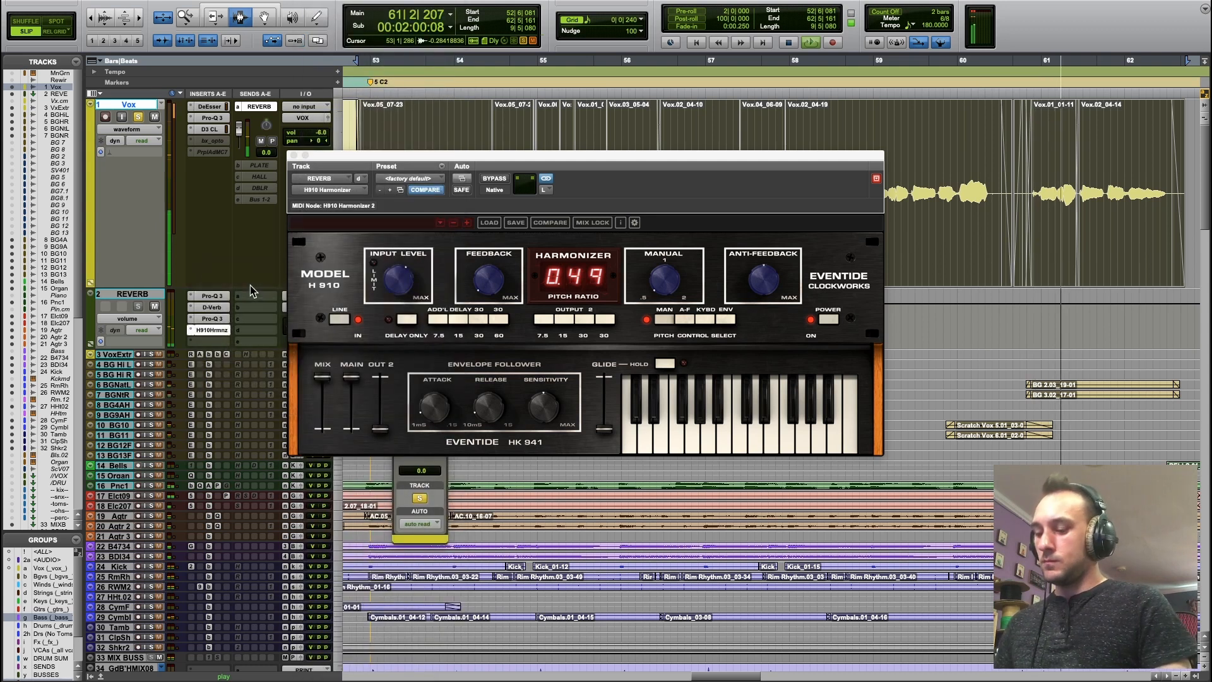
{"action": "type", "text": "flanger"}
{"action": "key", "text": "Down"}
{"action": "key", "text": "Down"}
{"action": "key", "text": "Down"}
{"action": "key", "text": "Down"}
{"action": "key", "text": "Down"}
{"action": "key", "text": "Down"}
{"action": "key", "text": "Down"}
{"action": "key", "text": "Down"}
{"action": "key", "text": "Down"}
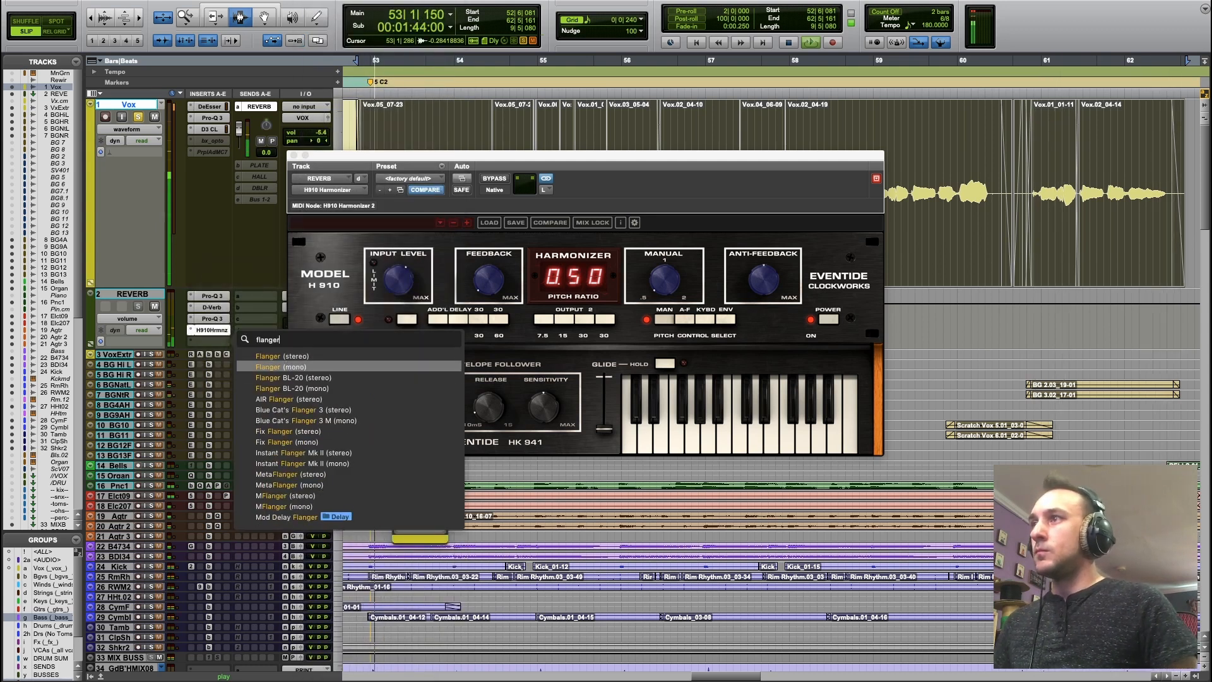
{"action": "key", "text": "Return"}
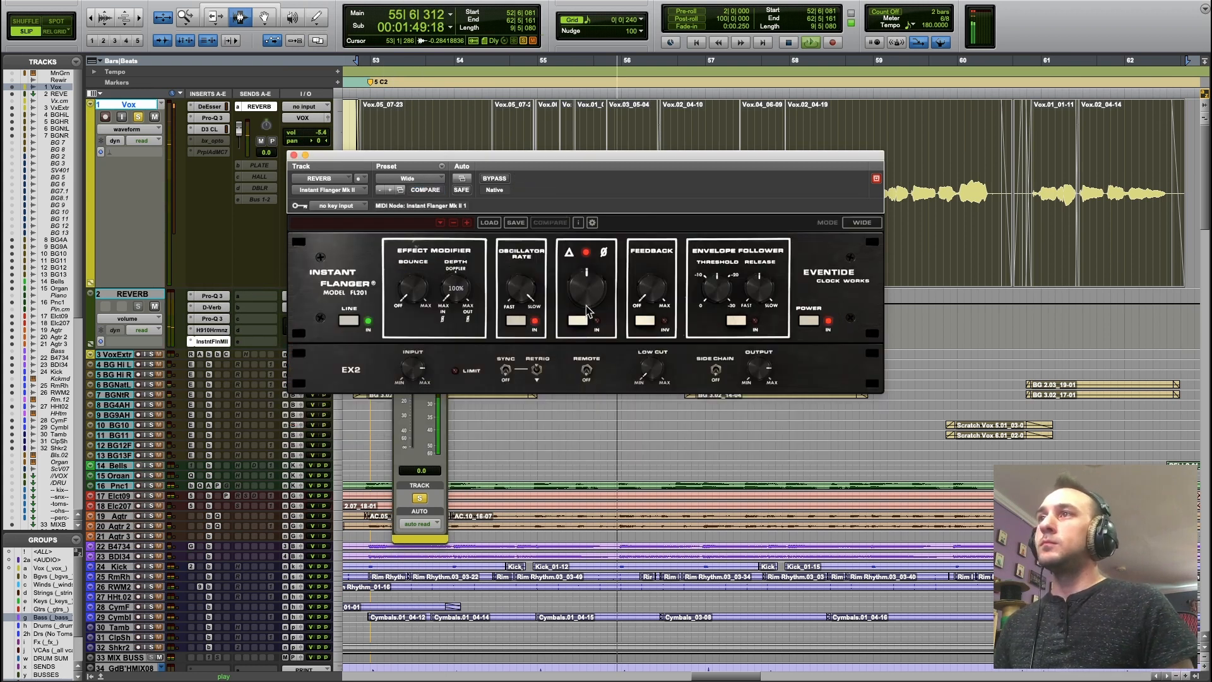
Set the flanger's main sweep control to about 59%, adjust its oscillator rate and feedback, and reduce its depth to about 43%.
{"action": "left_click_drag", "start_coordinate": [590, 296], "coordinate": [717, 169]}
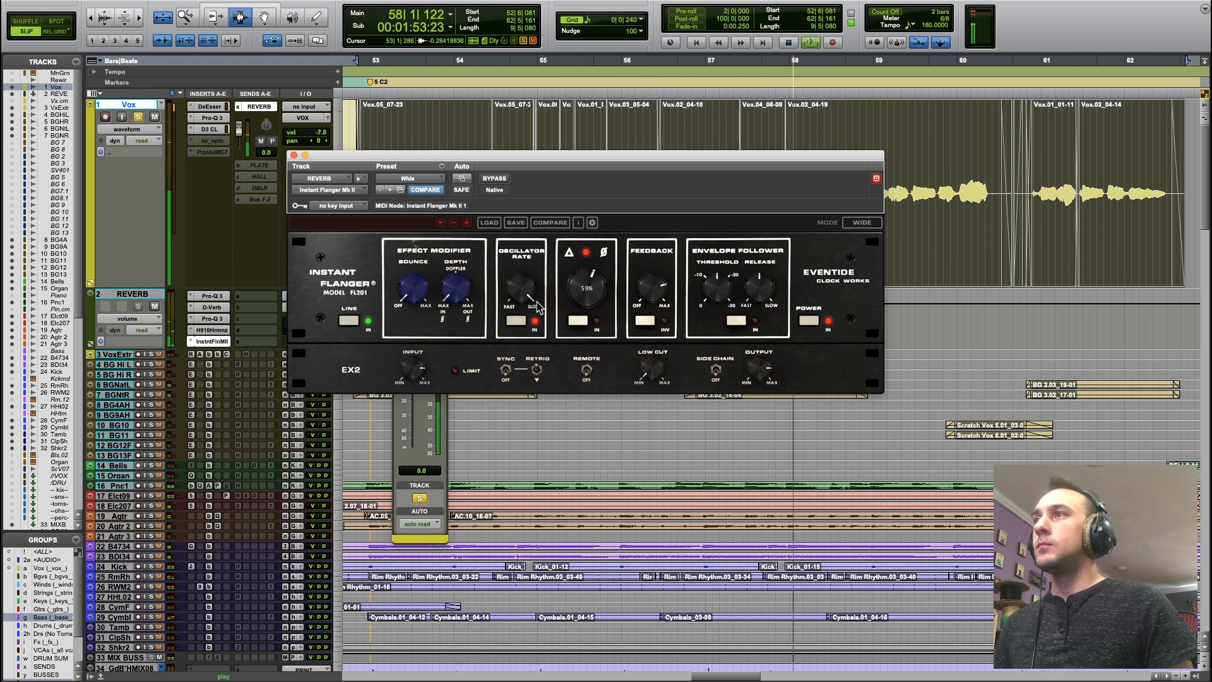
{"action": "left_click_drag", "start_coordinate": [533, 328], "coordinate": [536, 359]}
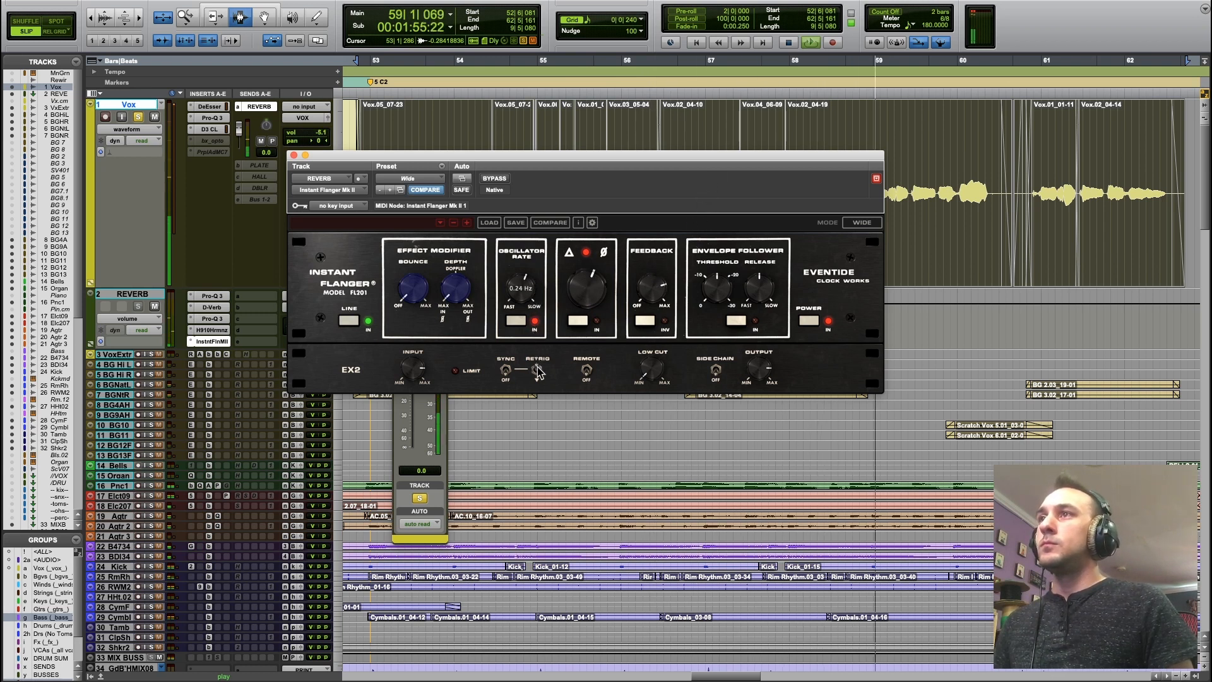
{"action": "left_click_drag", "start_coordinate": [651, 282], "coordinate": [651, 245]}
{"action": "left_click_drag", "start_coordinate": [529, 298], "coordinate": [530, 276]}
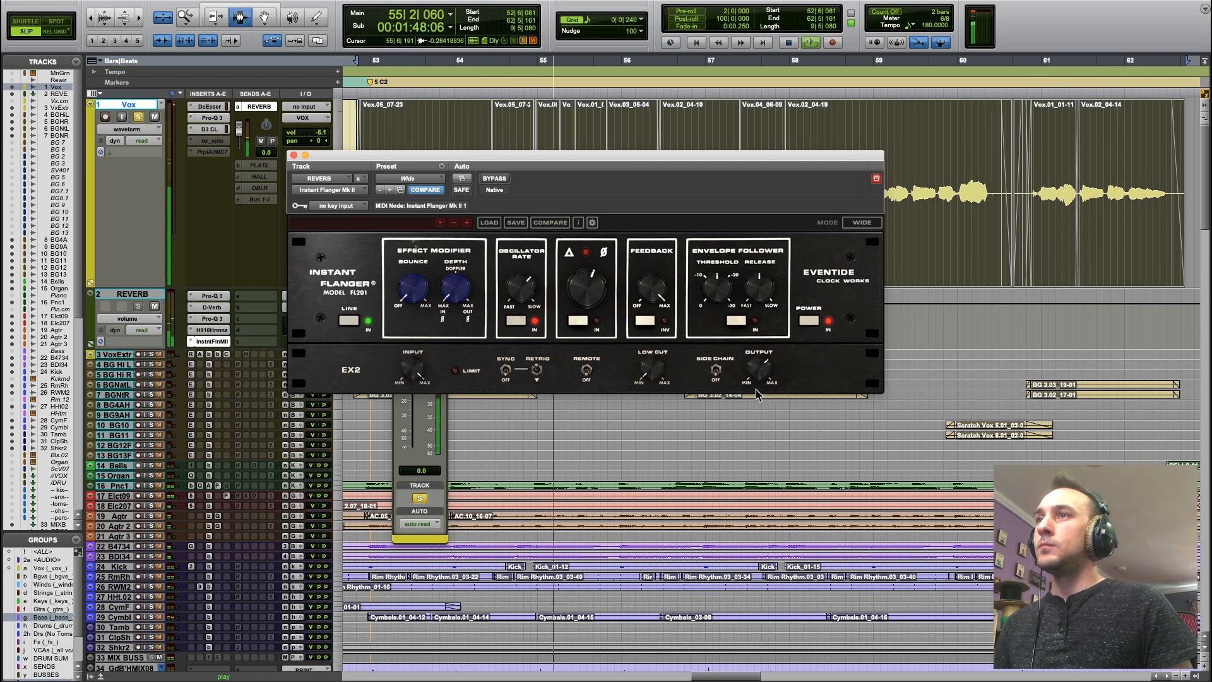
{"action": "mouse_move", "coordinate": [452, 297]}
{"action": "left_mouse_down"}
{"action": "mouse_move", "coordinate": [471, 263]}
{"action": "mouse_move", "coordinate": [468, 292]}
{"action": "left_mouse_up"}
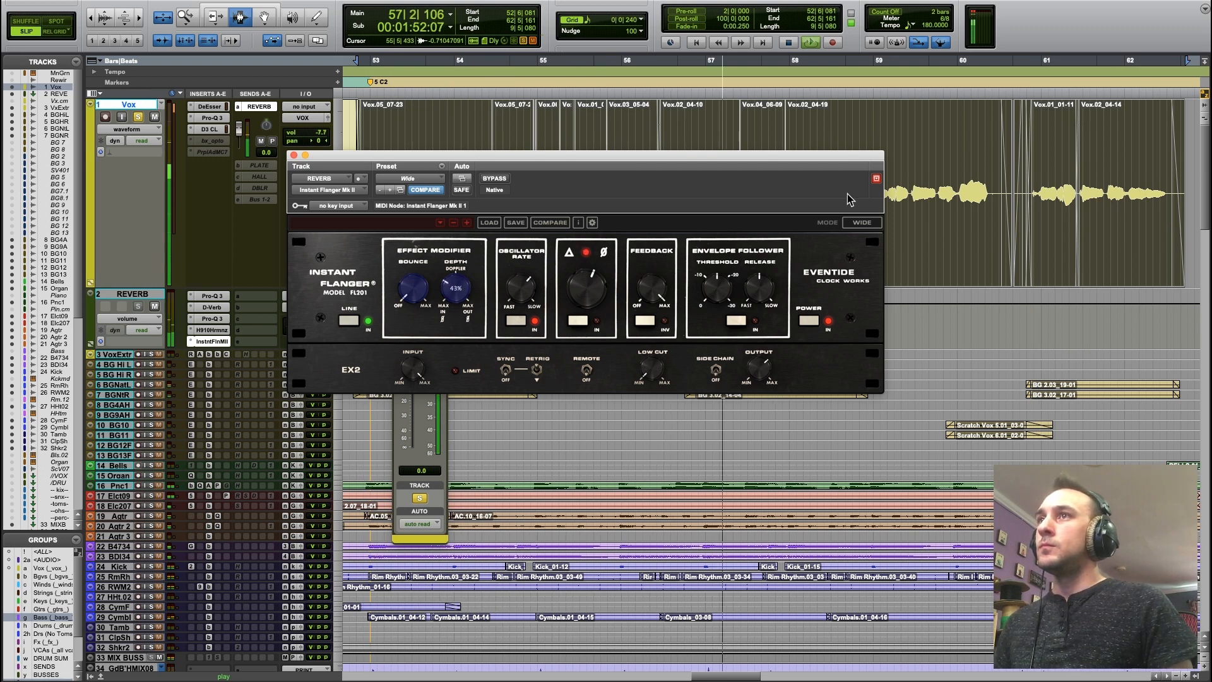
{"action": "left_click", "coordinate": [258, 296]}
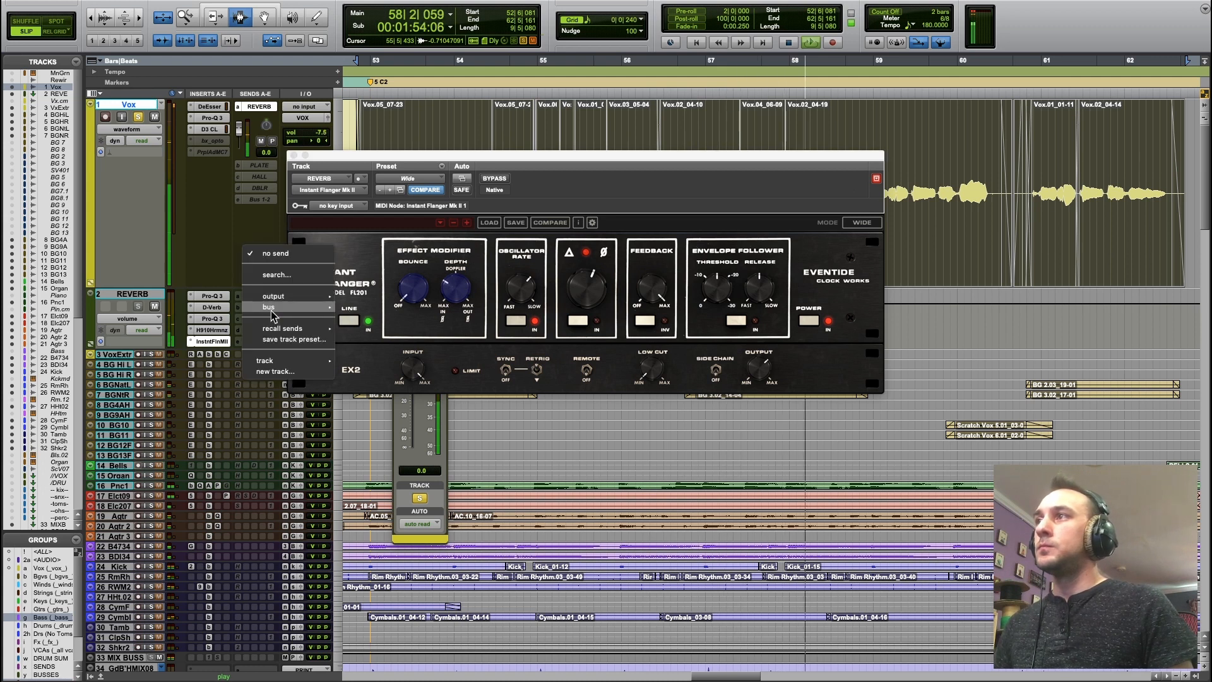
{"action": "mouse_move", "coordinate": [288, 314]}
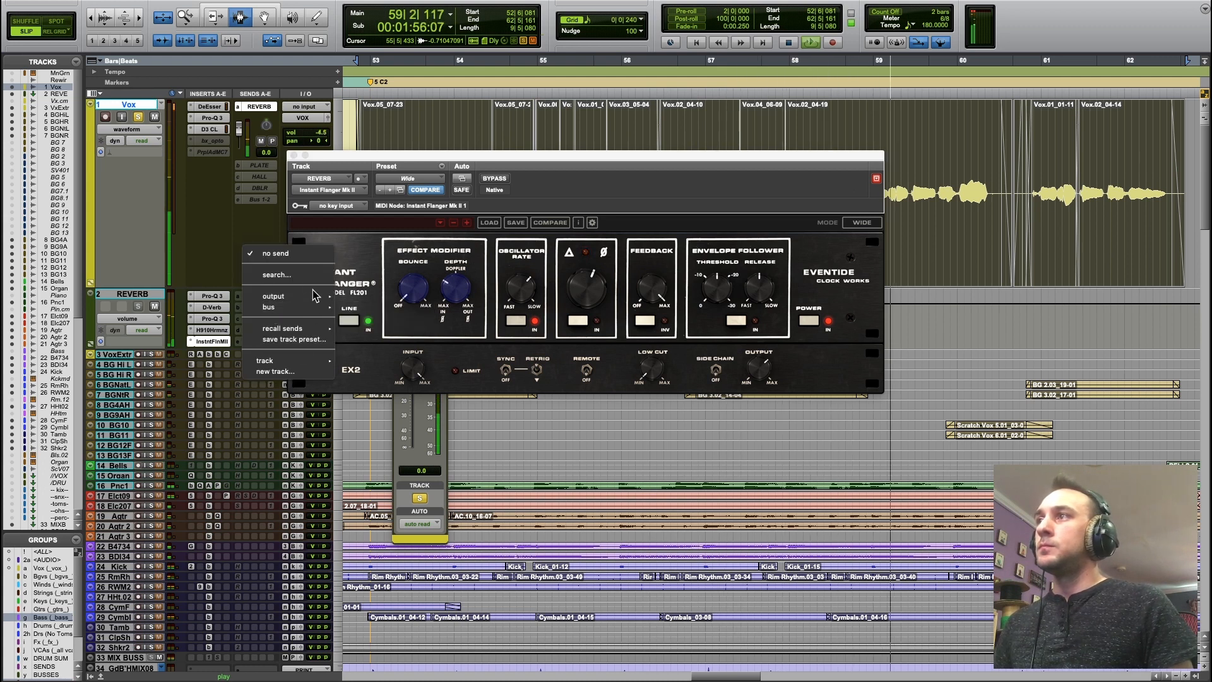
{"action": "left_click", "coordinate": [226, 279]}
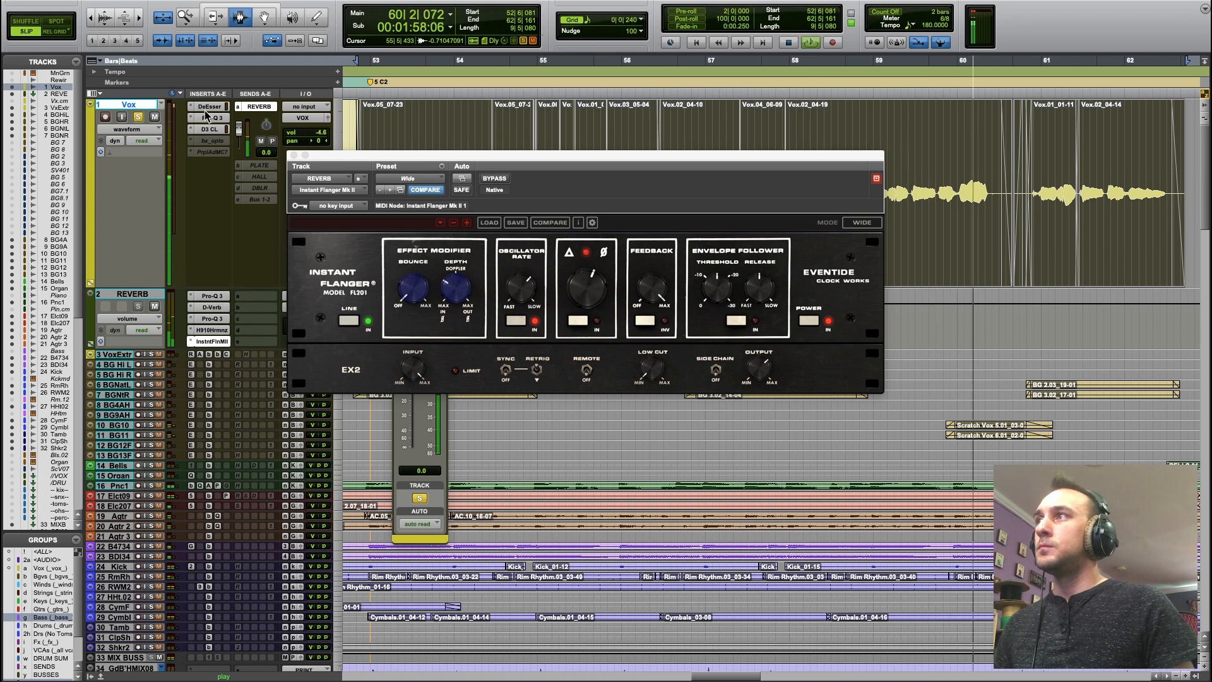
Show the Inserts F-J column and insert a stereo Devil-Loc in the REVERB track's first slot there.
{"action": "left_click", "coordinate": [178, 93]}
{"action": "left_click", "coordinate": [198, 156]}
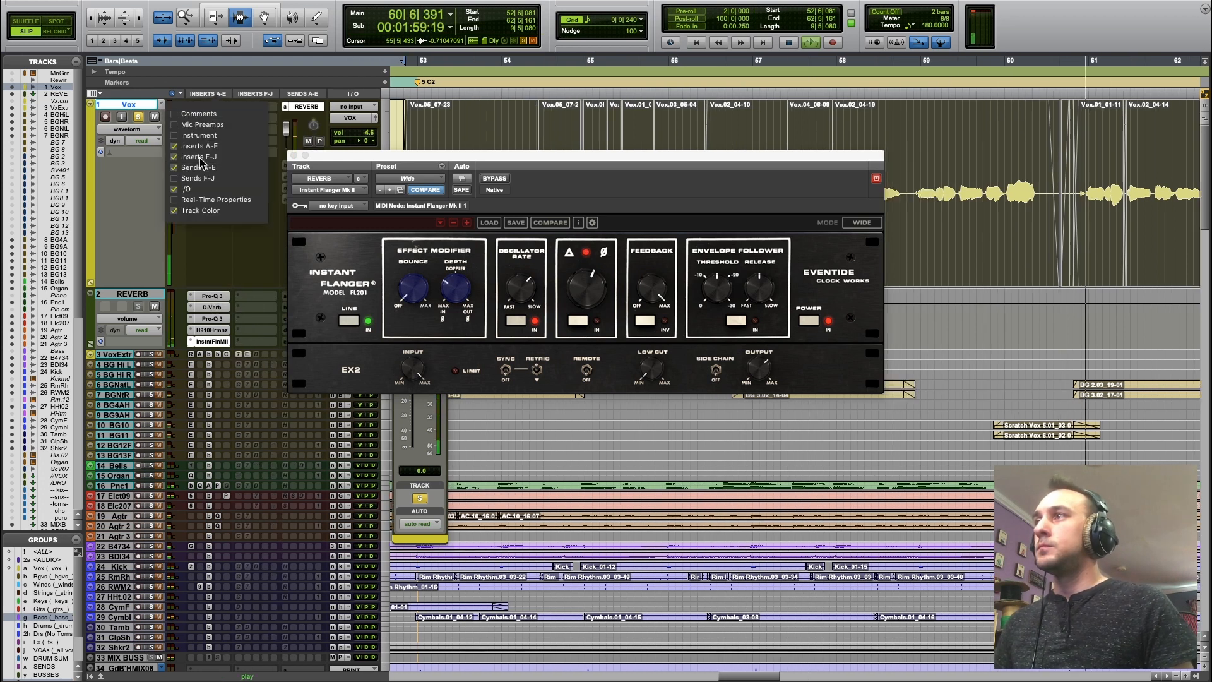
{"action": "left_click", "coordinate": [259, 308]}
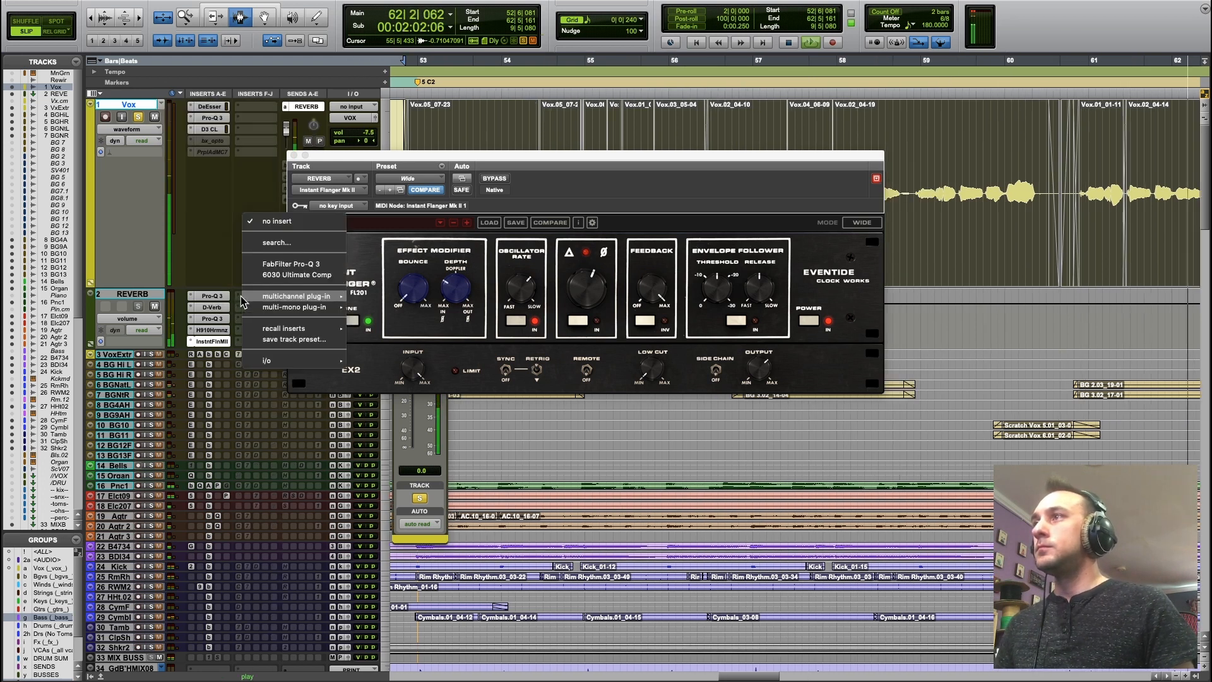
{"action": "left_click", "coordinate": [305, 242]}
{"action": "type", "text": "devil"}
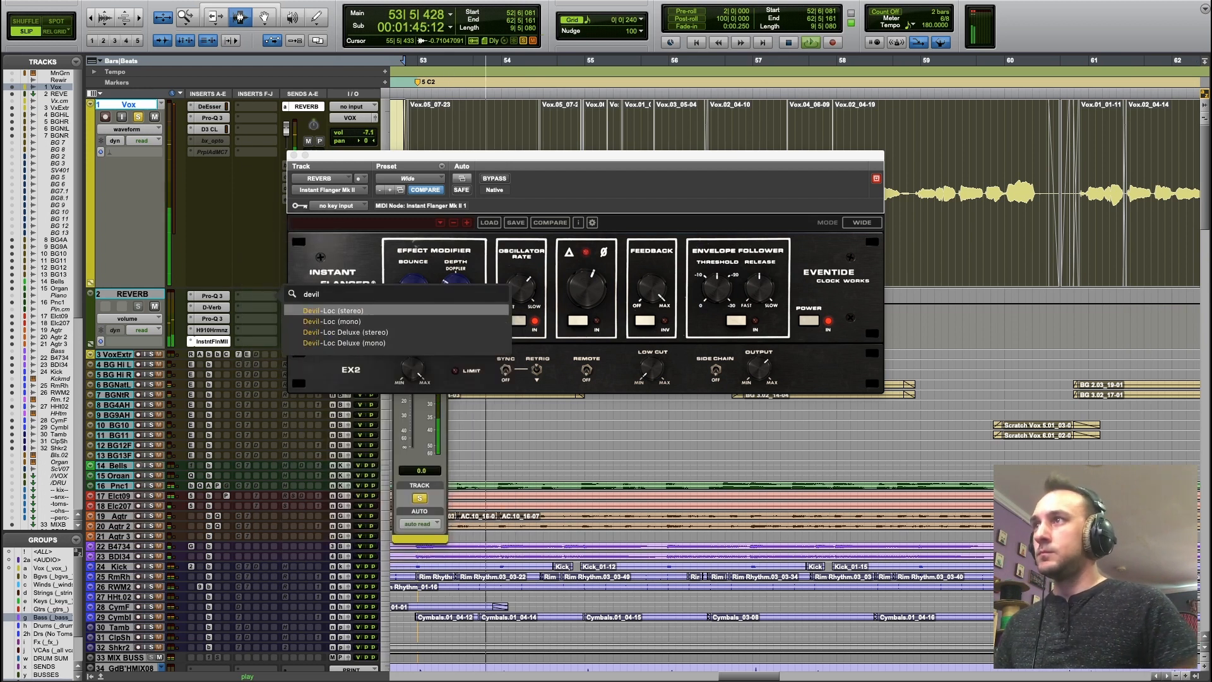
{"action": "key", "text": "Return"}
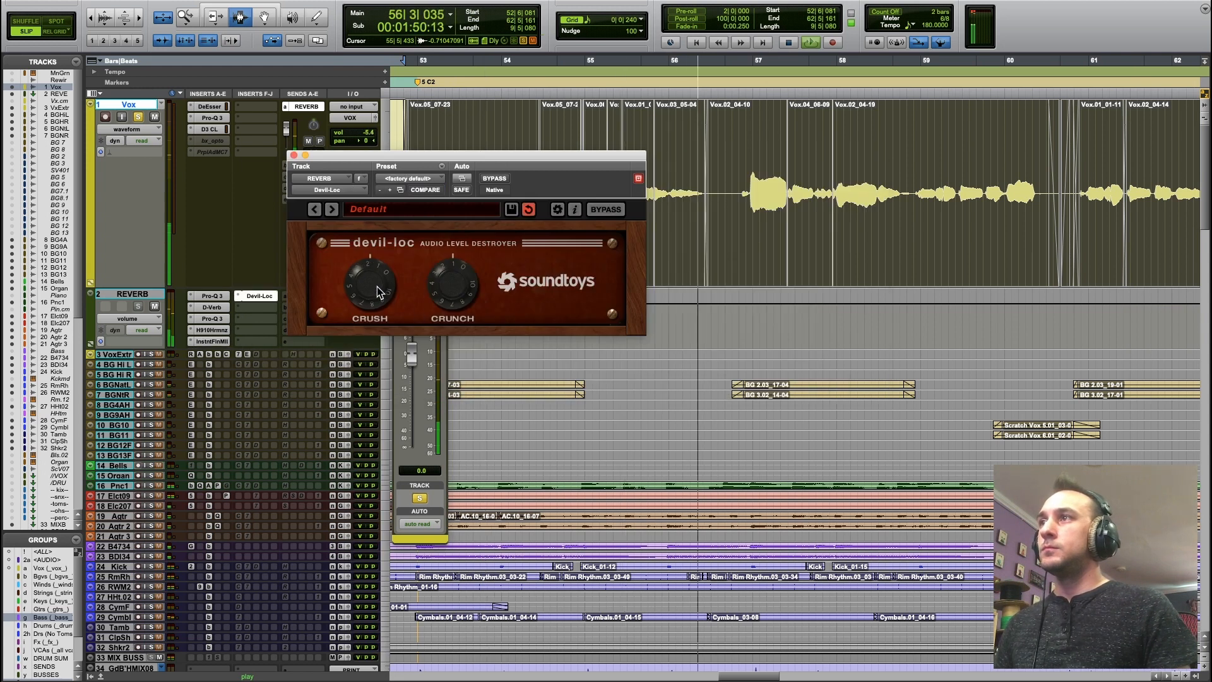
Adjust the Devil-Loc's Crush, lower the Vox send to REVERB to about -31 dB, and stop playback.
{"action": "left_click_drag", "start_coordinate": [378, 286], "coordinate": [386, 277]}
{"action": "left_click", "coordinate": [412, 374]}
{"action": "left_click_drag", "start_coordinate": [413, 377], "coordinate": [415, 403]}
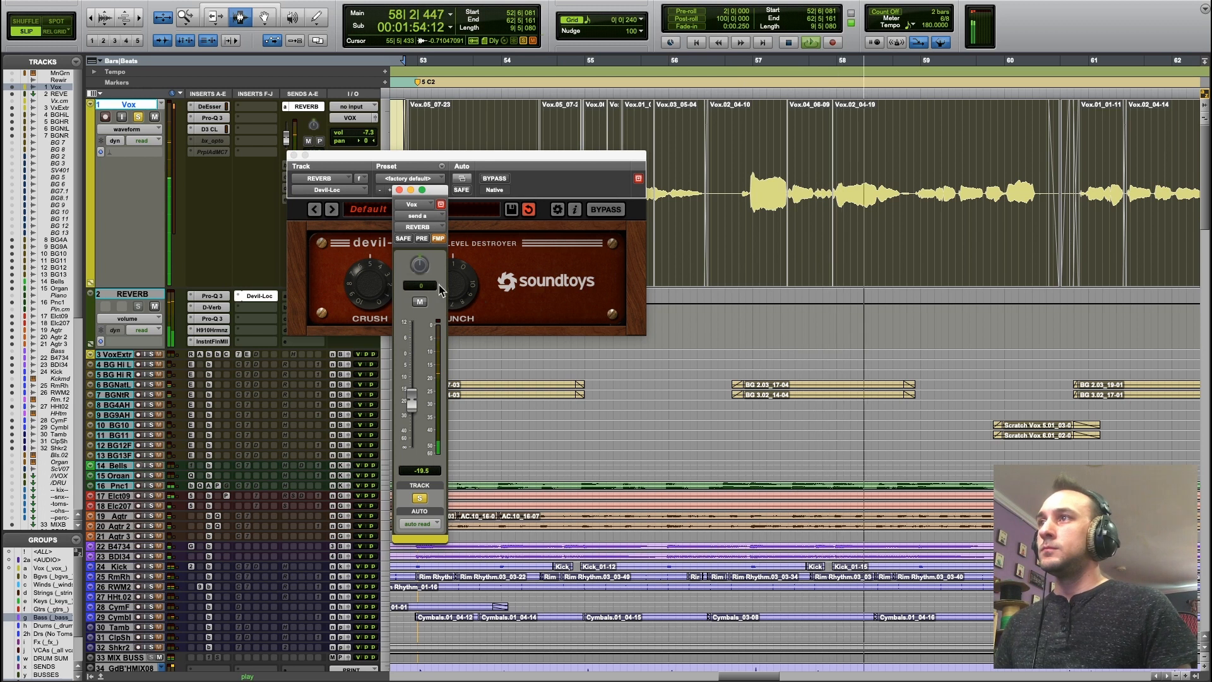
{"action": "left_click", "coordinate": [446, 283]}
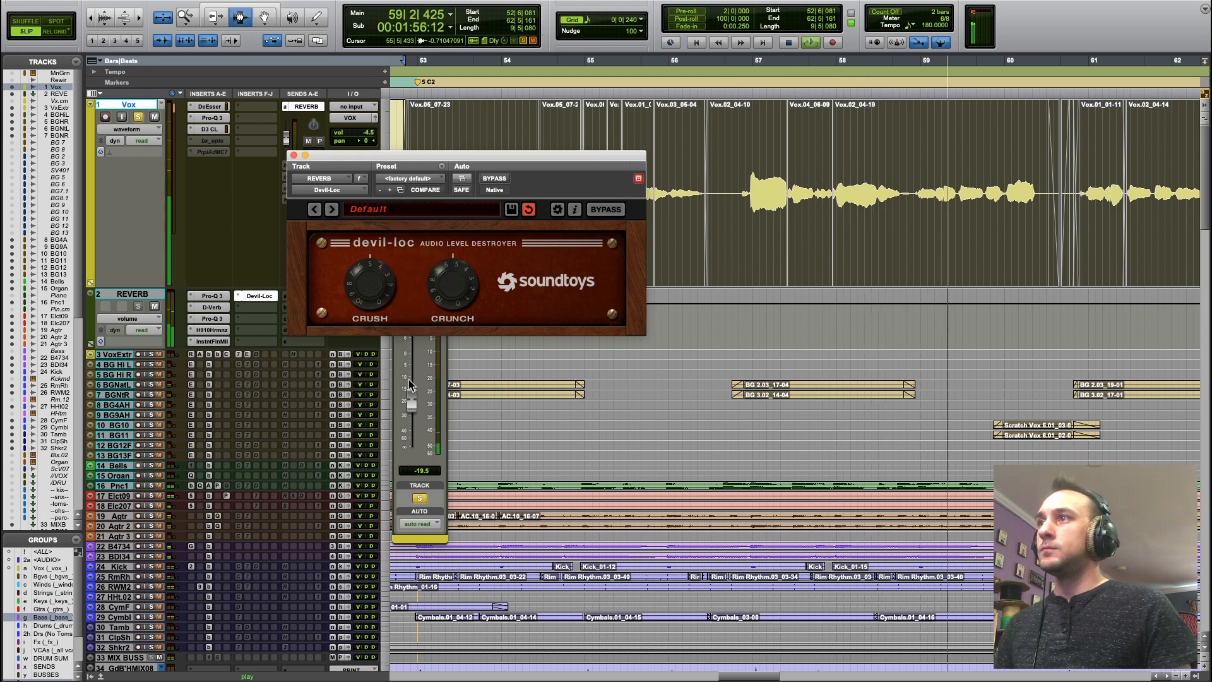
{"action": "left_click", "coordinate": [409, 384]}
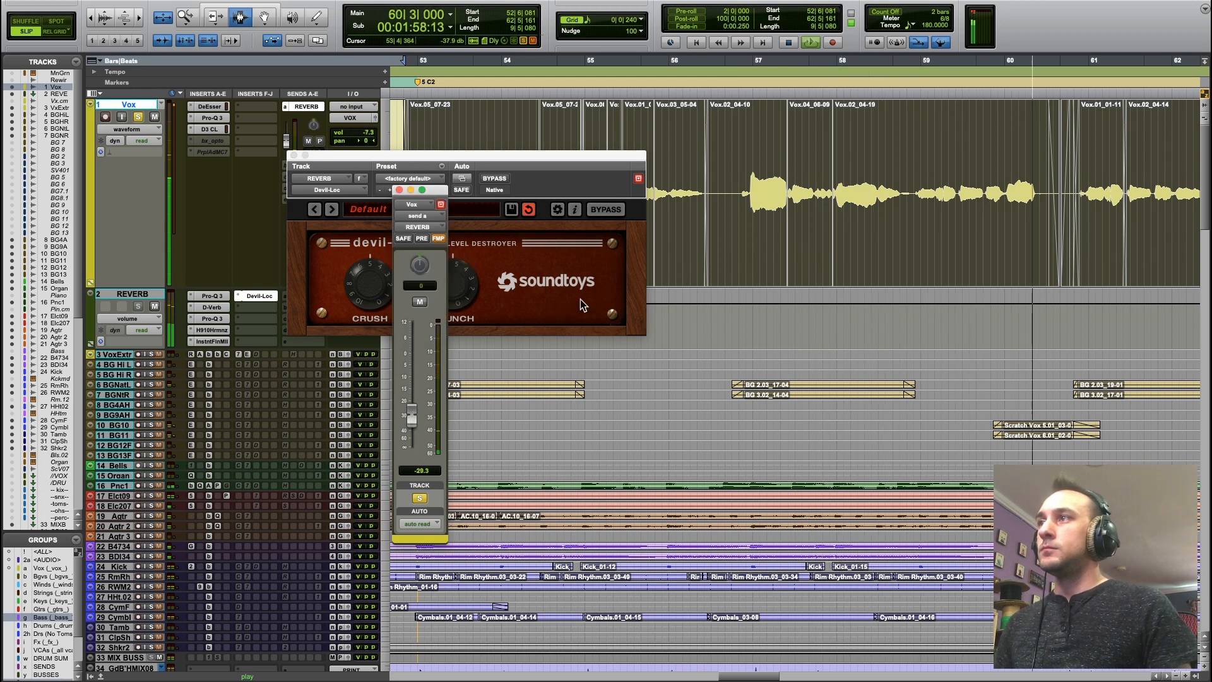
{"action": "left_click_drag", "start_coordinate": [411, 418], "coordinate": [414, 423]}
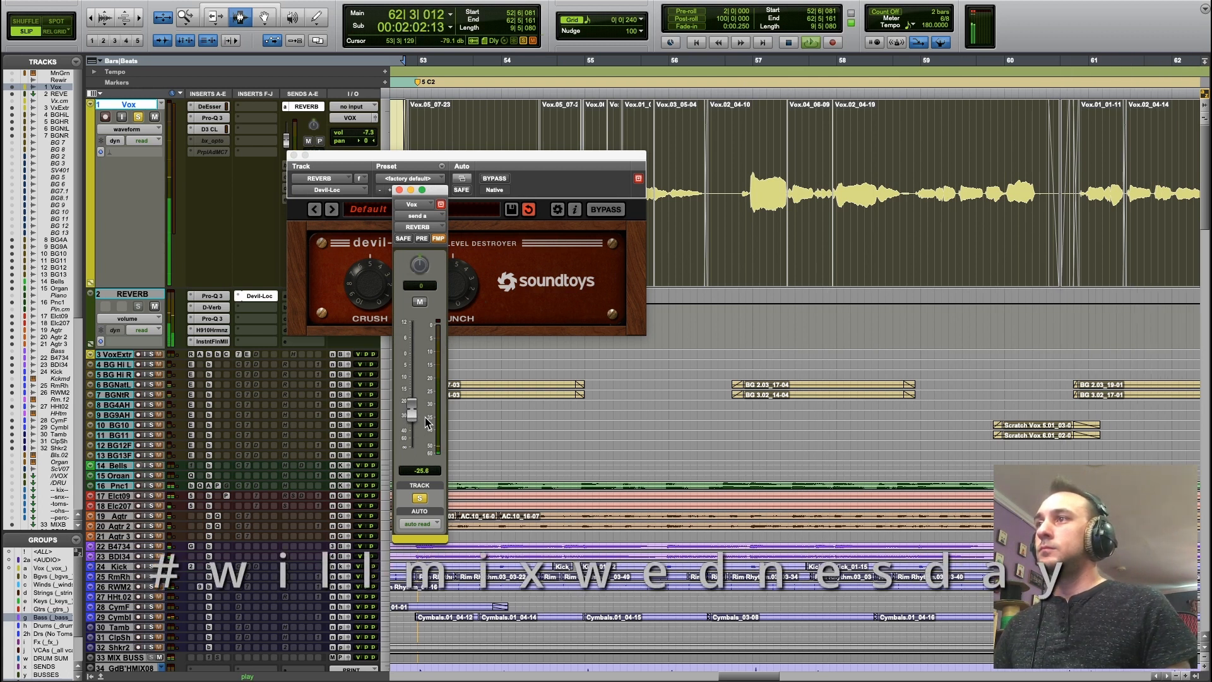
{"action": "key", "text": "space"}
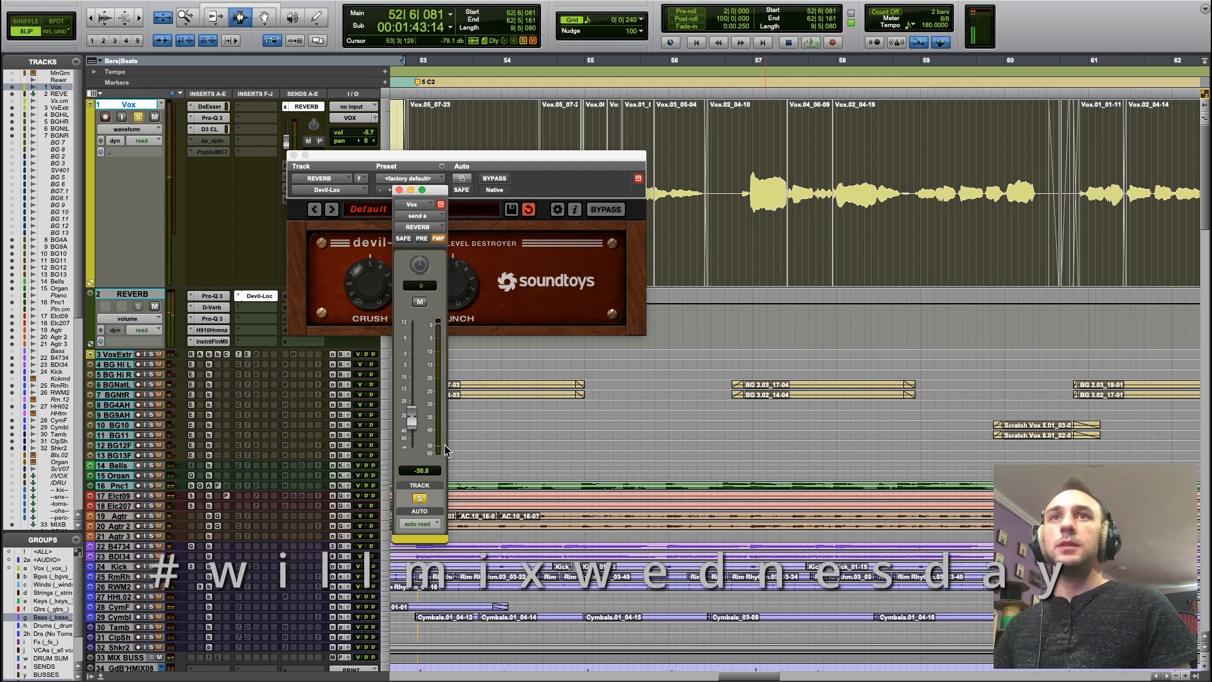